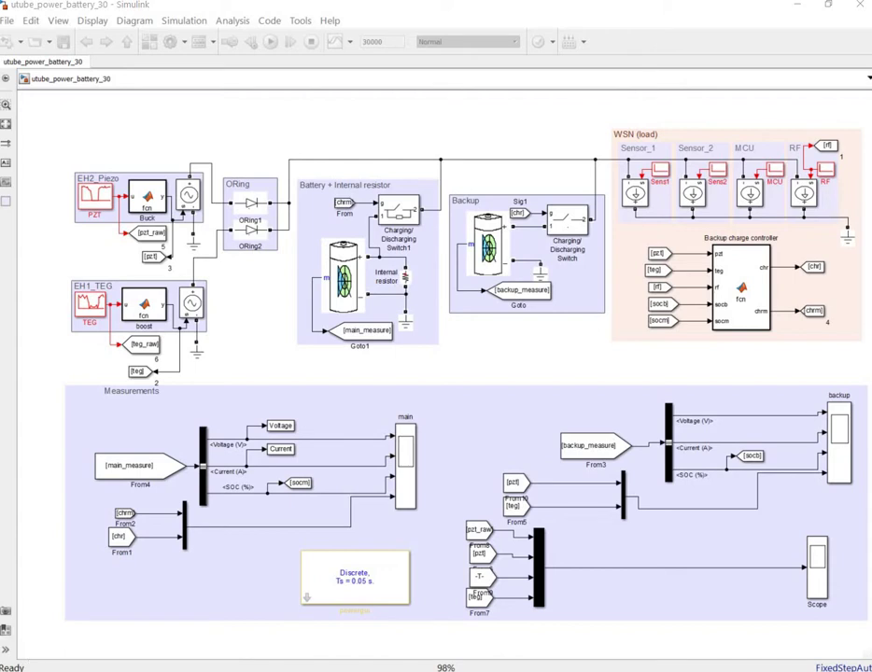
Maximize the new untitled2 model window by dragging it to the top of the screen
left_click_drag(335, 229, 676, 2)
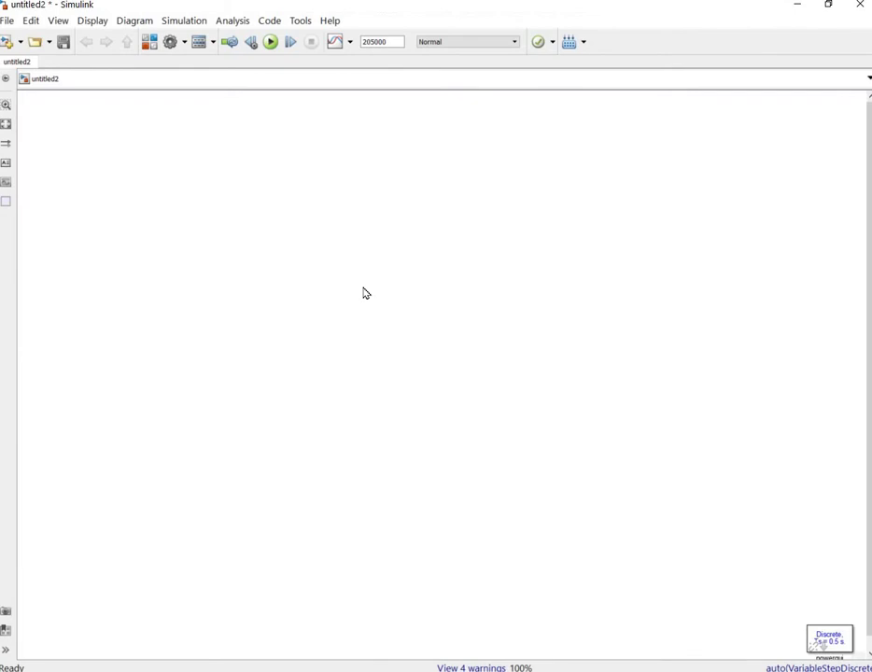
Insert a Battery block set to 12 V nominal voltage and 1 Ah rated capacity, then move it down-left
type("batter")
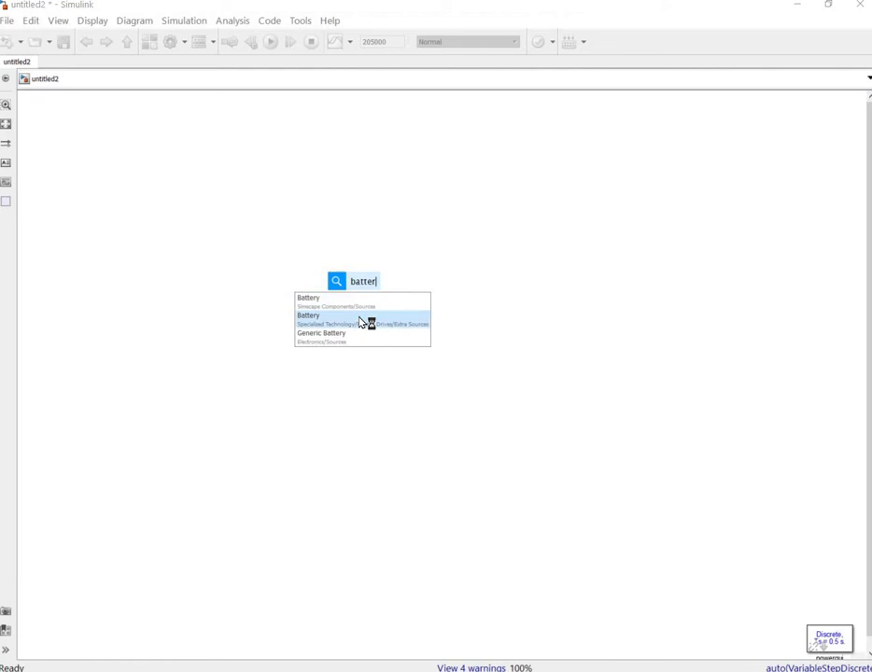
left_click(361, 321)
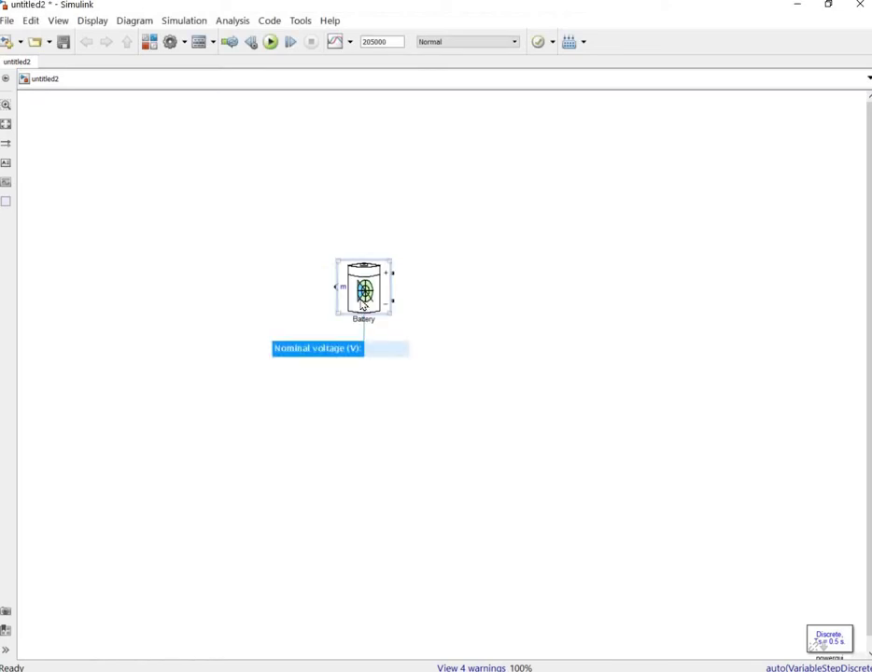
double_click(363, 304)
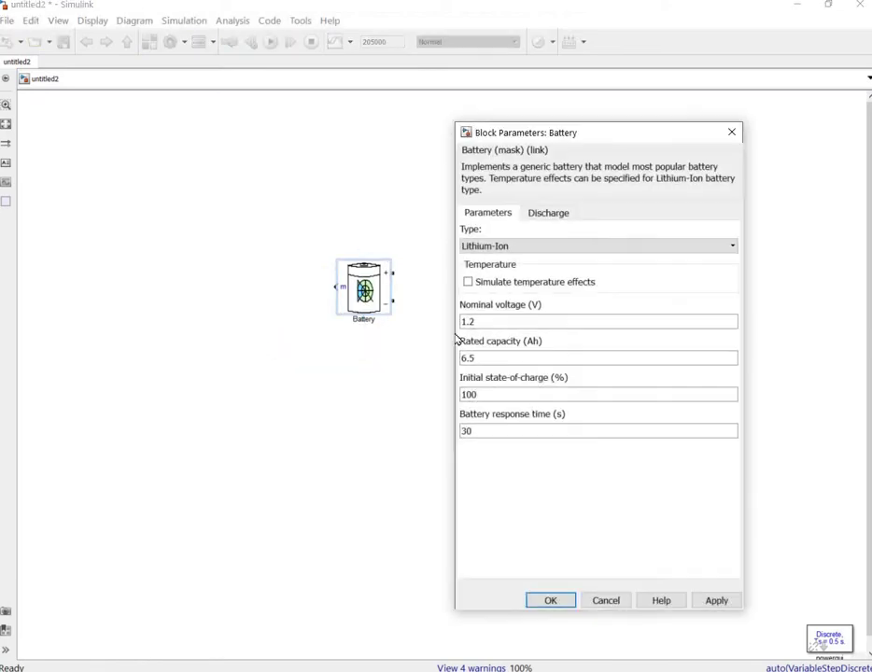
double_click(519, 321)
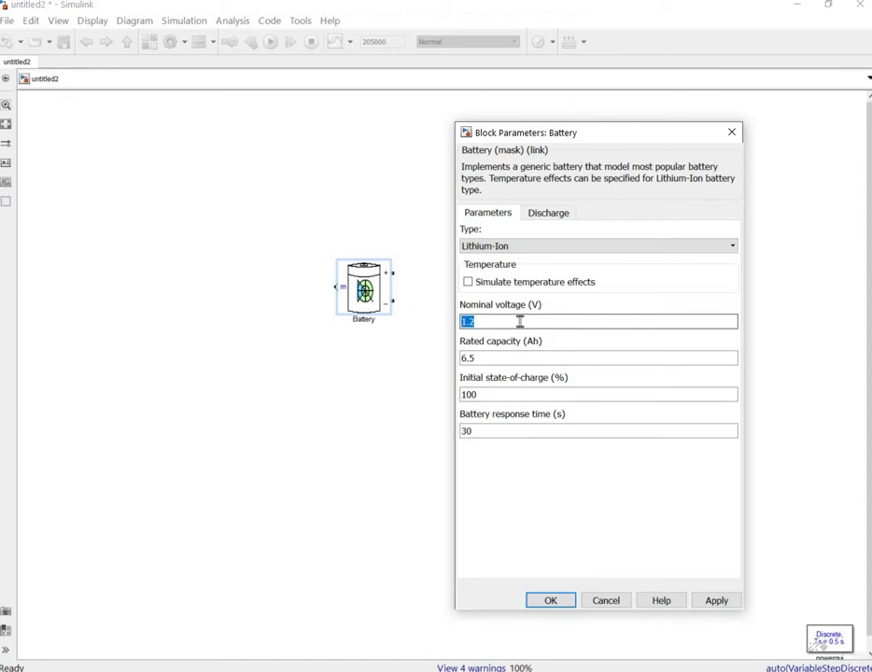
type("12")
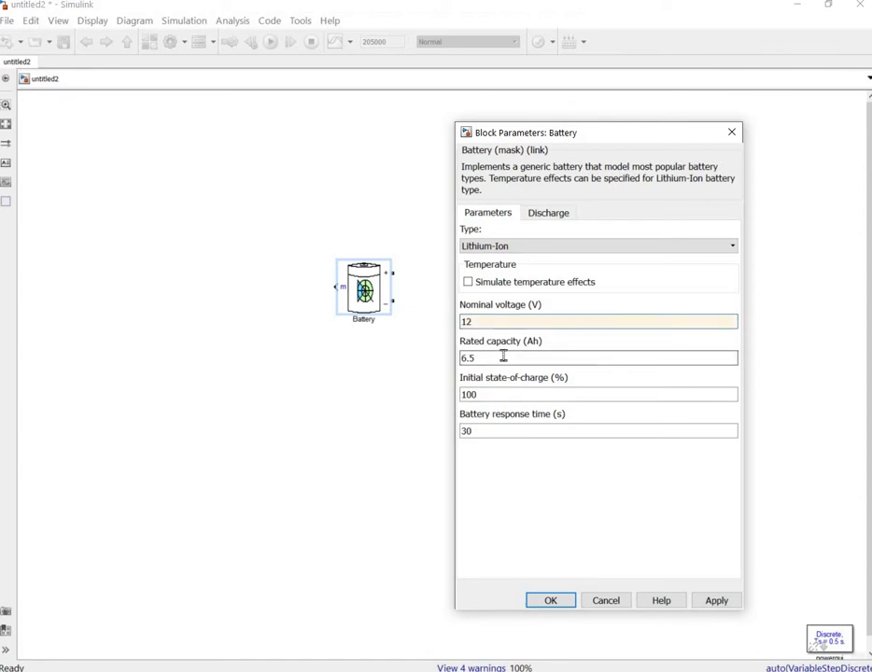
double_click(476, 357)
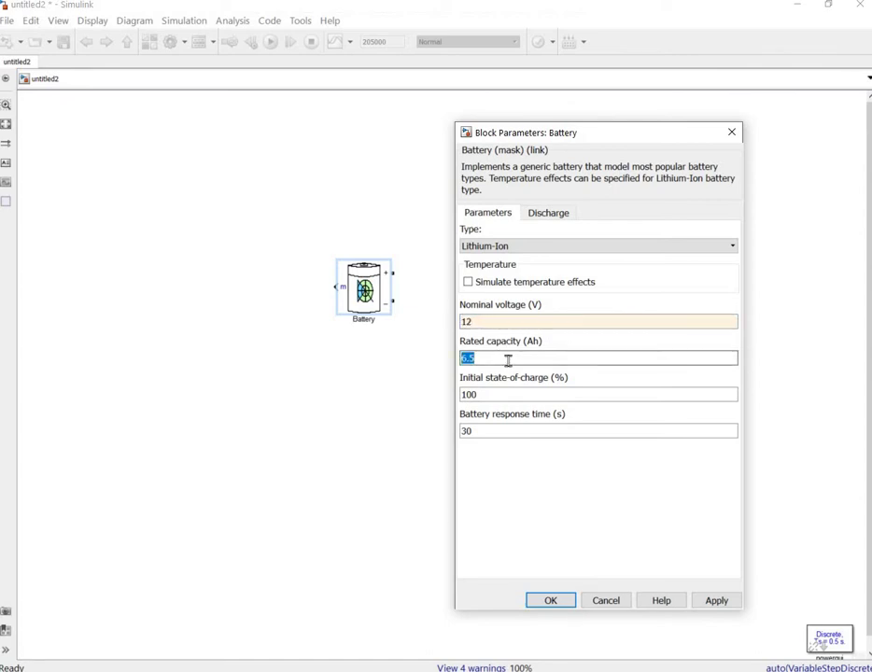
type("1")
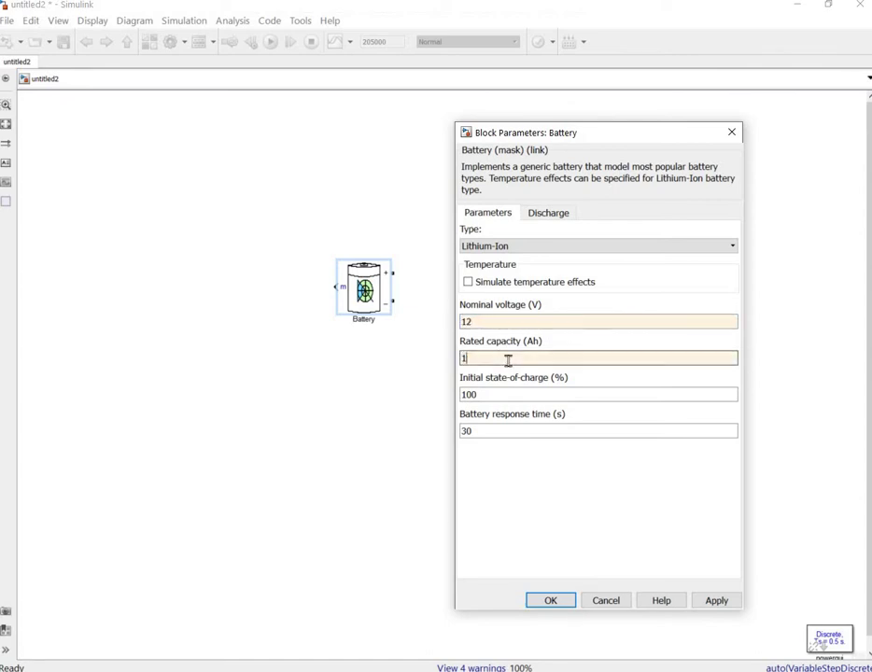
left_click(549, 600)
left_click_drag(359, 294, 295, 348)
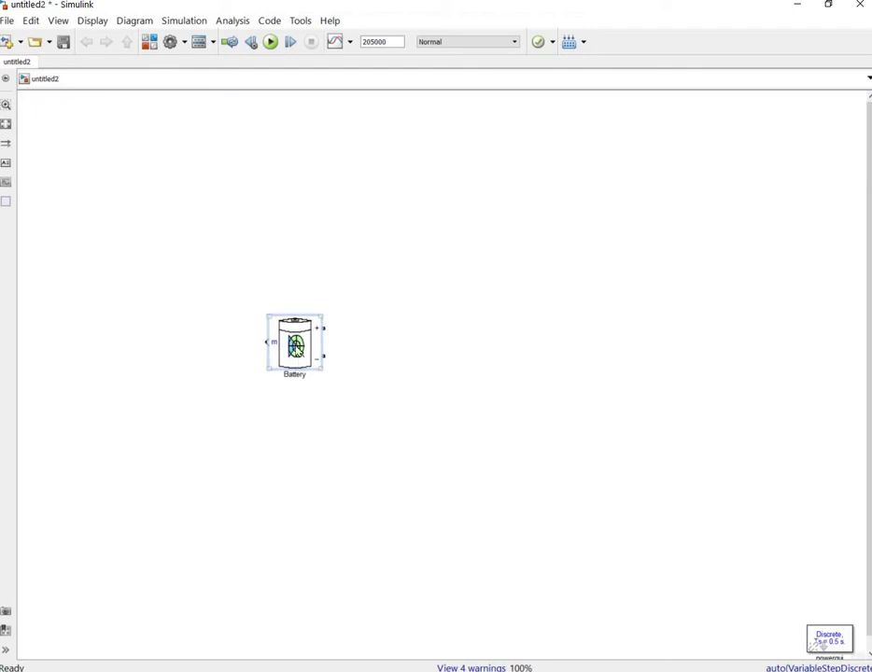
Add a Scope with three input ports and place it below-right of the battery
left_click(285, 453)
type("scop")
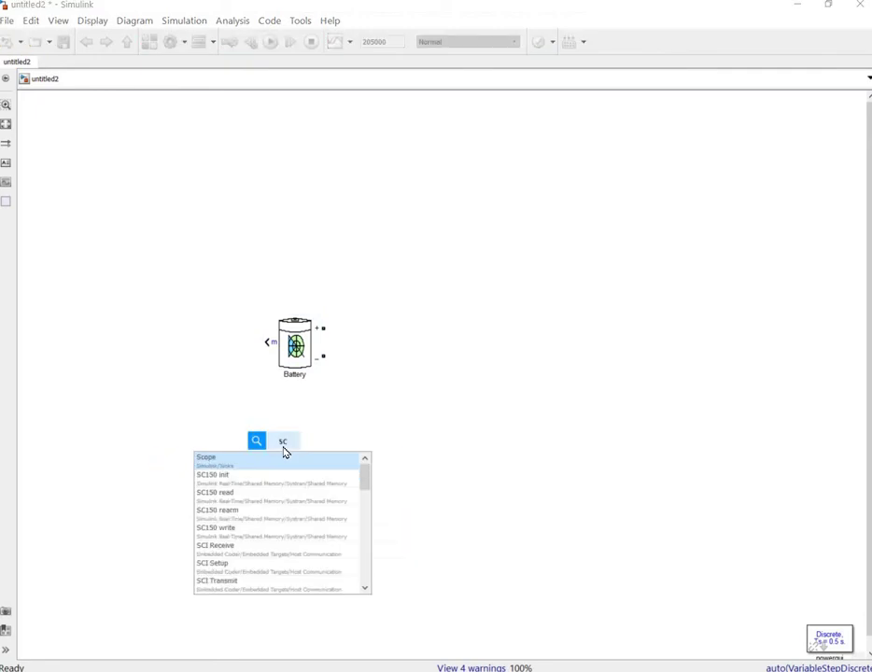
left_click(285, 459)
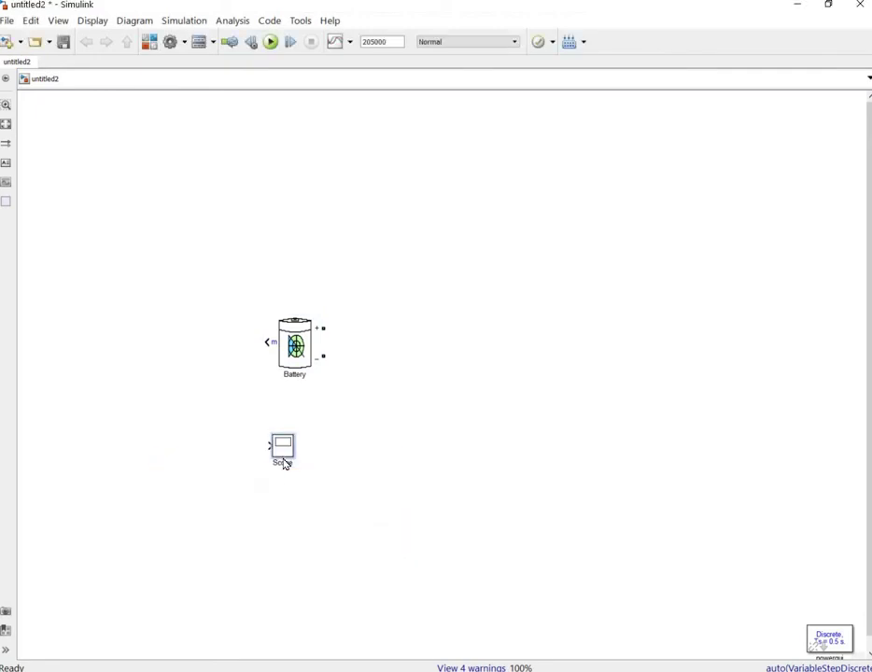
key("Return")
left_click_drag(284, 459, 350, 464)
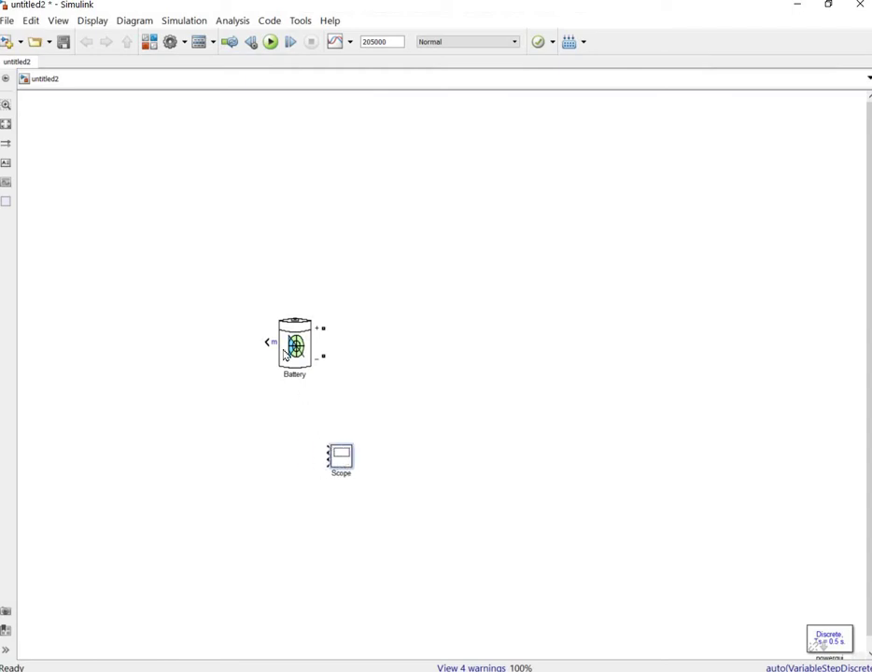
left_click(284, 350)
left_click(310, 393)
Insert a Bus Selector block on the canvas
double_click(241, 440)
type("b")
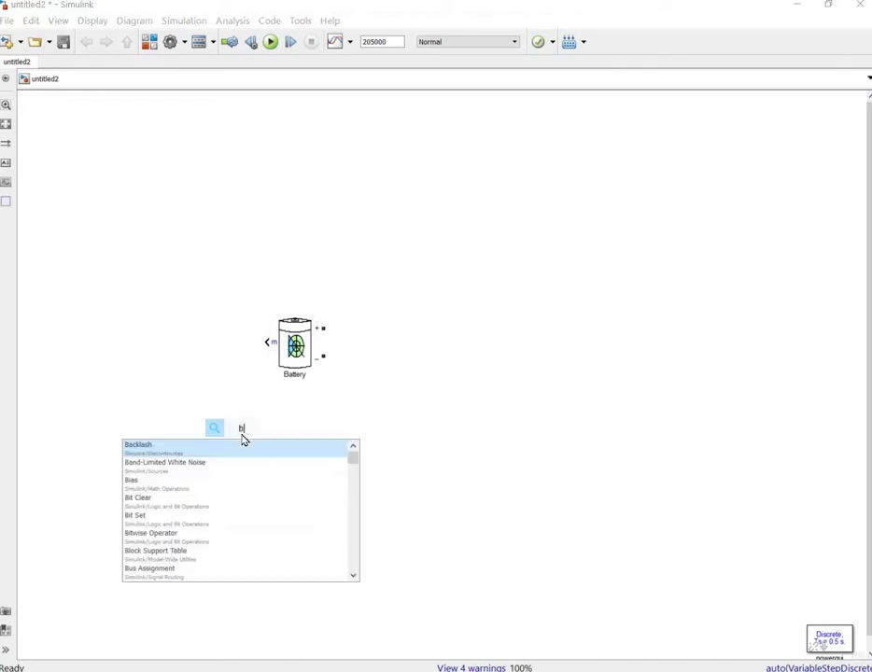
type("us sele")
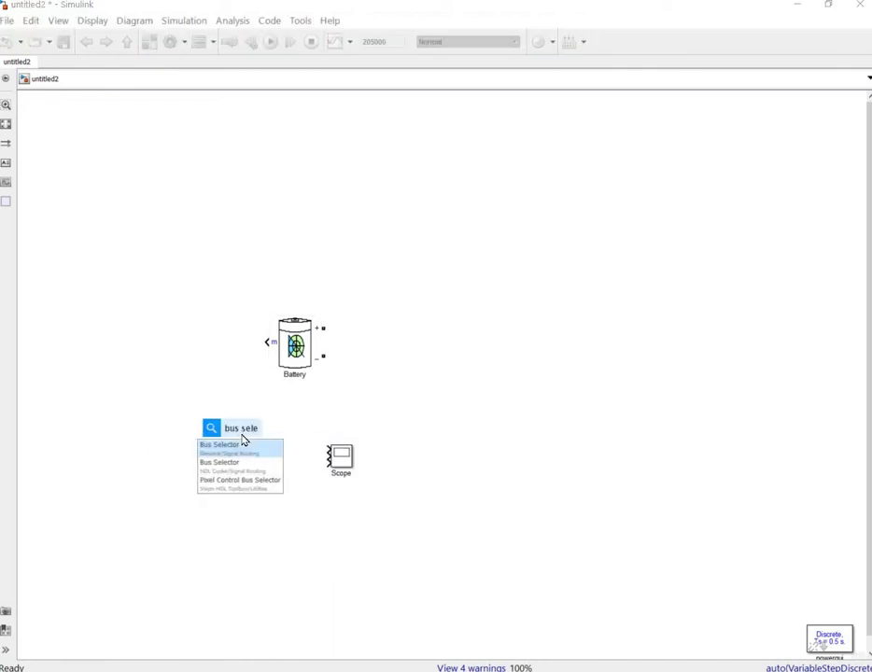
left_click(242, 450)
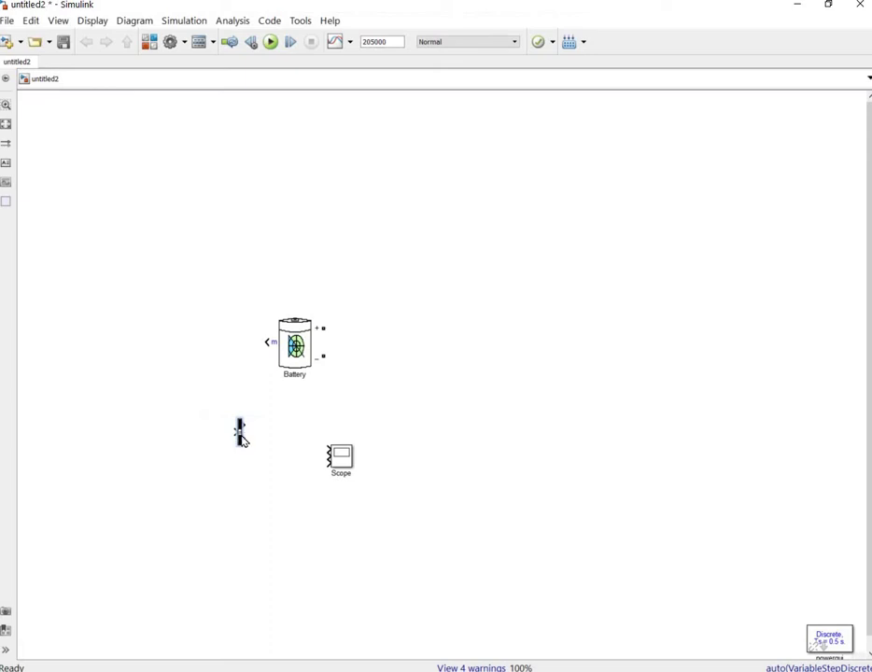
Connect the battery's m measurement output to the Bus Selector input
double_click(240, 434)
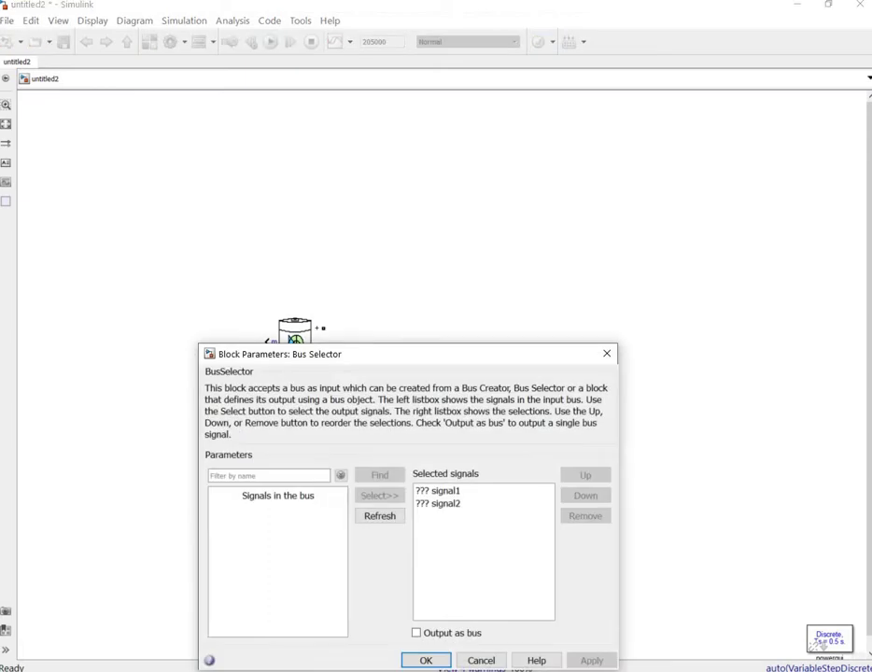
left_click(492, 659)
left_click(269, 342)
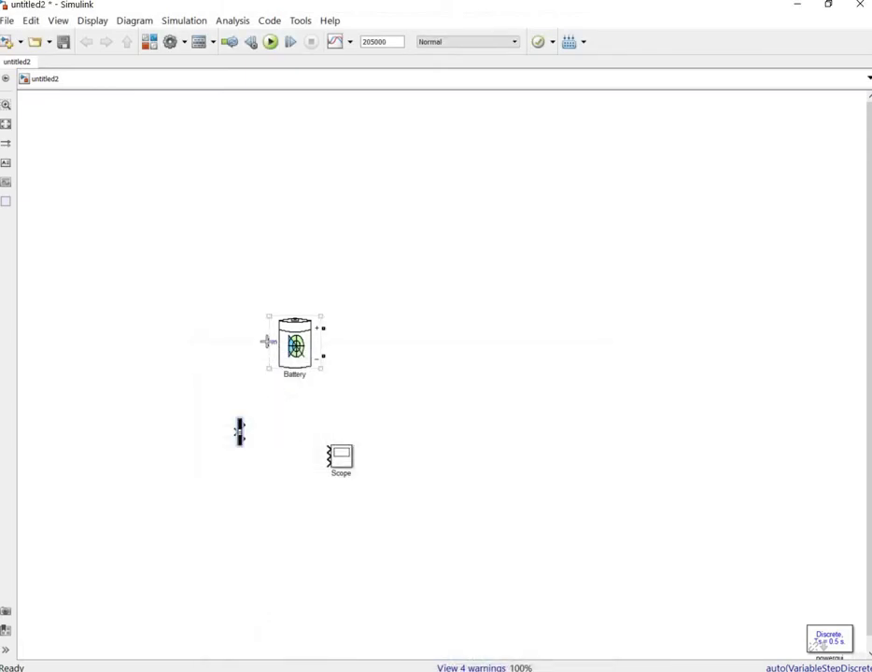
mouse_move(269, 342)
left_mouse_down()
mouse_move(224, 438)
mouse_move(237, 432)
left_mouse_up()
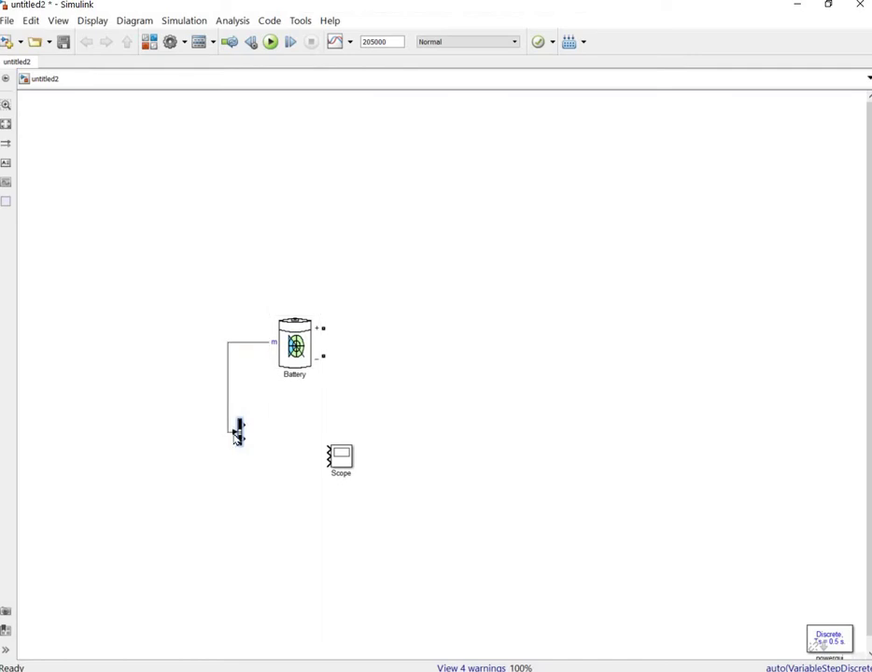
Select SOC (%), Current (A) and Voltage (V) in the Bus Selector, dropping placeholders, and attach the Scope
double_click(240, 435)
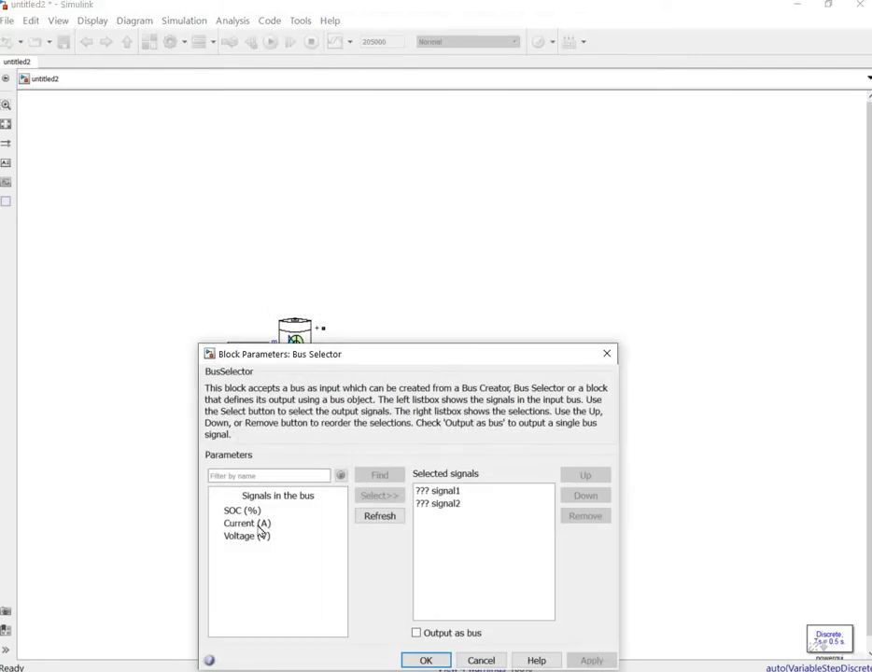
left_click(243, 512)
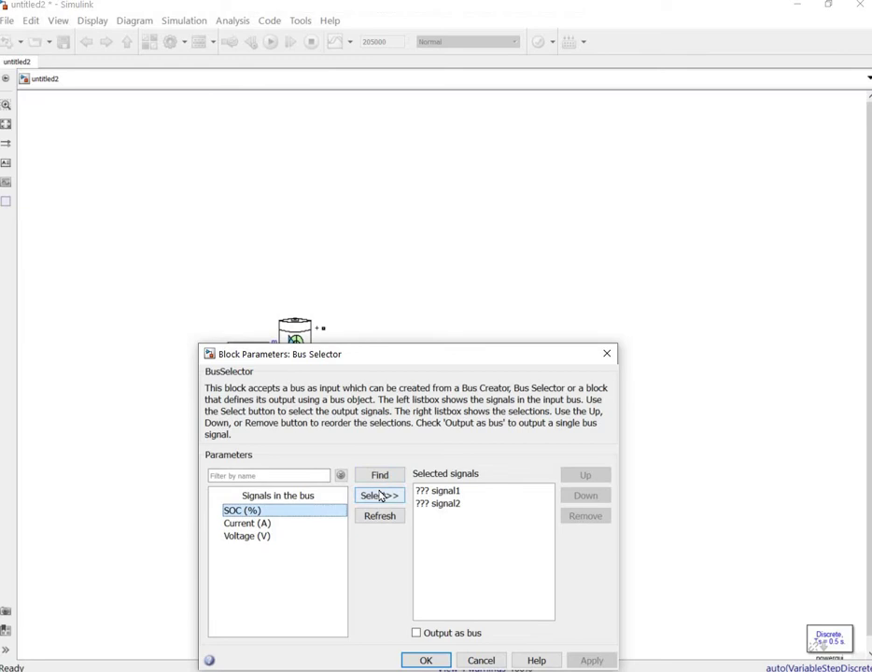
left_click(380, 495)
left_click(262, 523)
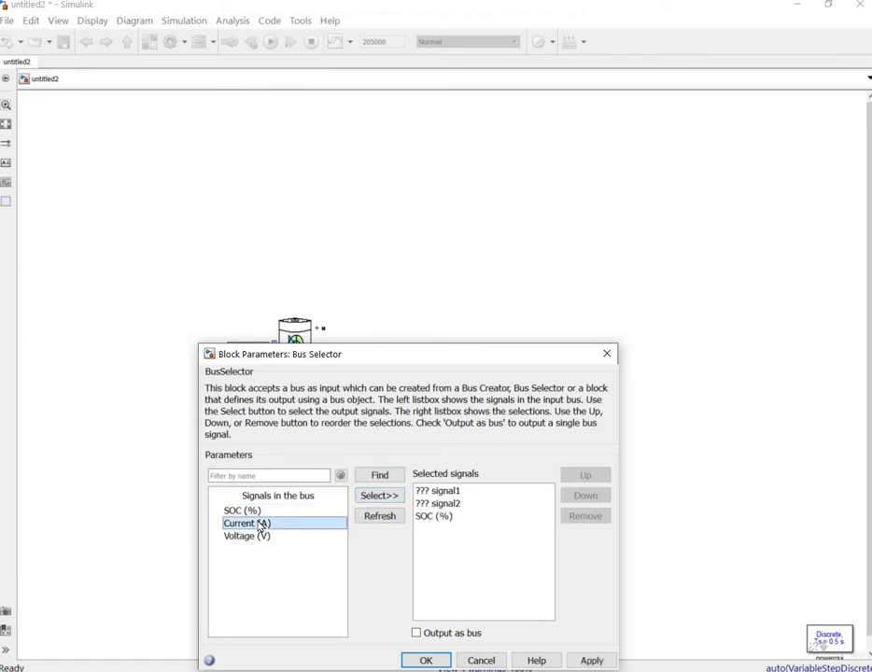
left_click(365, 502)
left_click(261, 535)
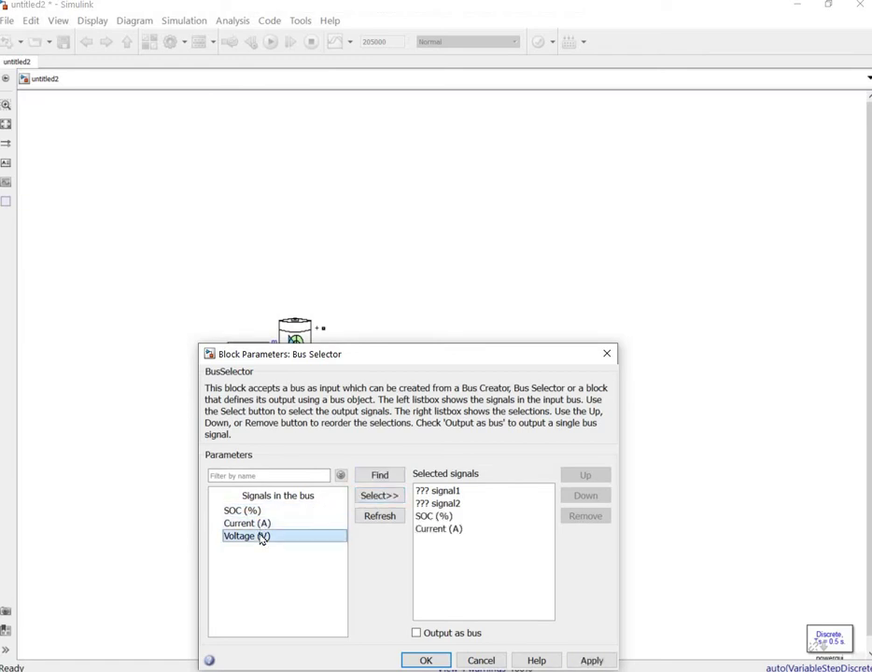
left_click(370, 502)
left_click(446, 492)
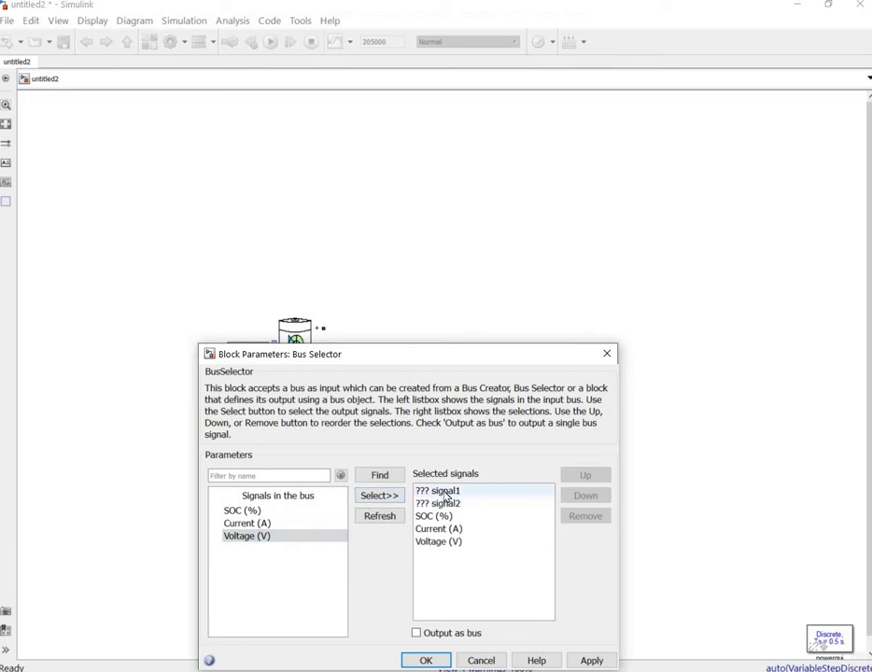
left_click(584, 517)
left_click(584, 517)
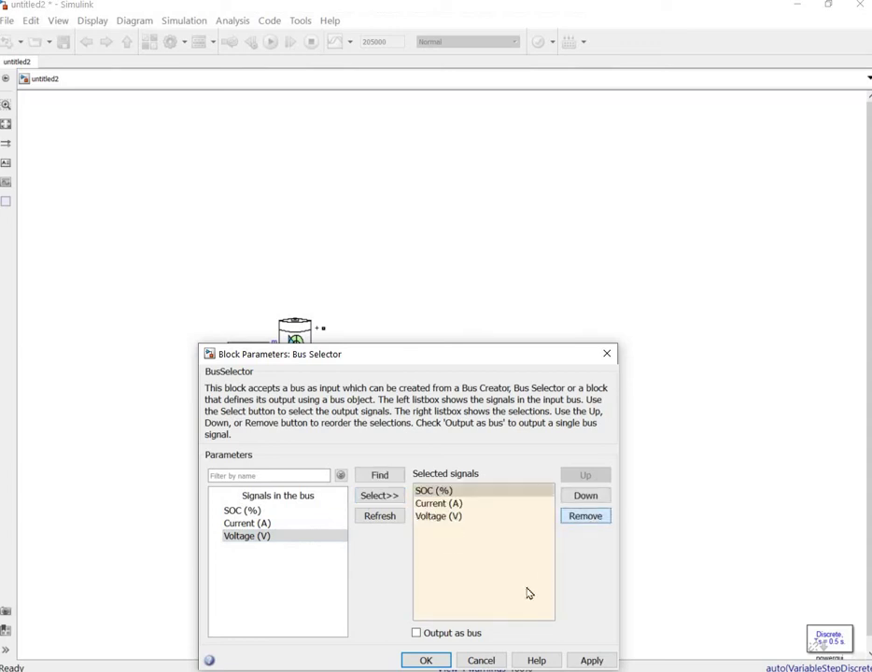
left_click(434, 660)
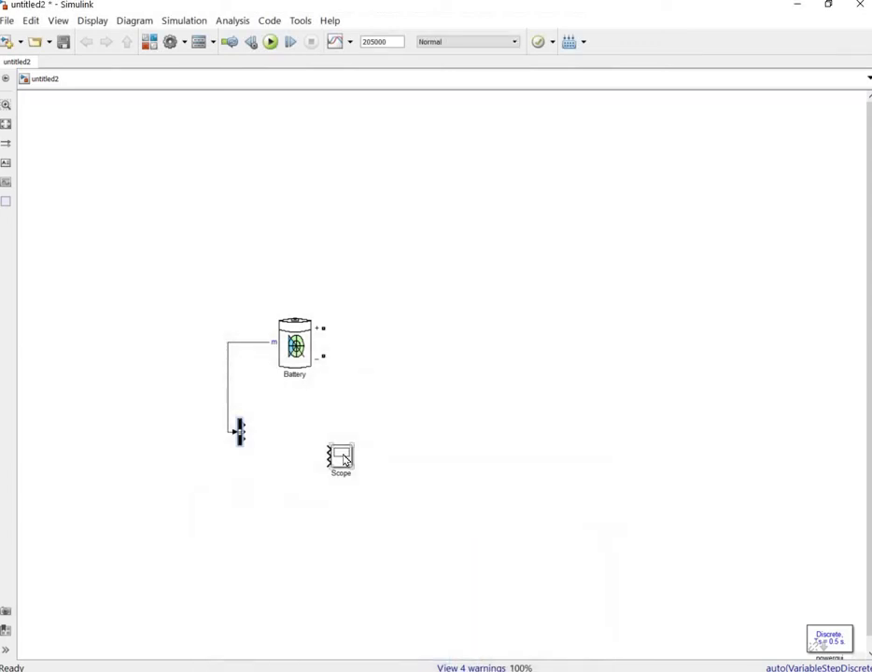
left_click_drag(336, 455, 291, 430)
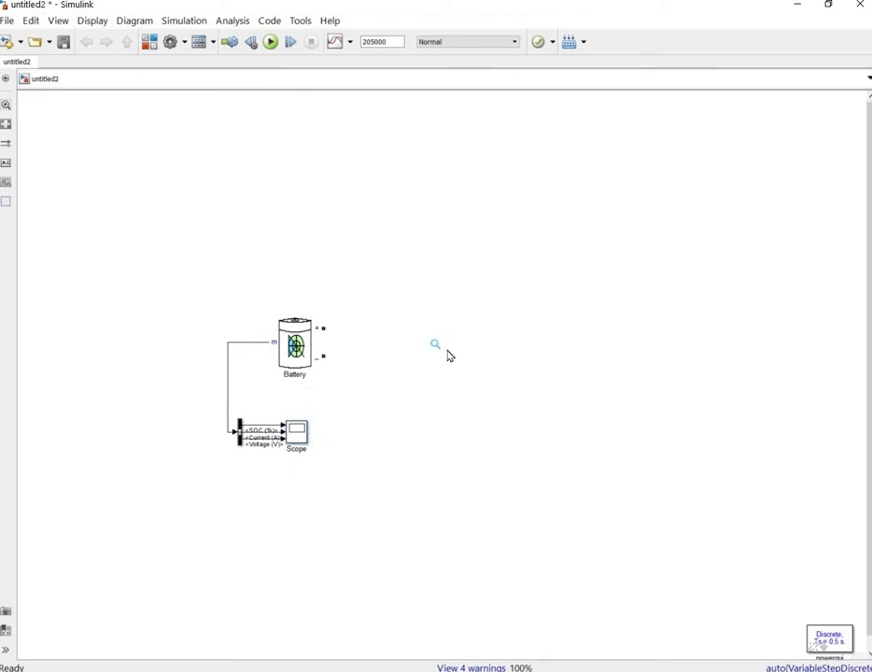
Insert a Parallel RLC Branch as a 100-ohm R-only resistor wired to battery + and − terminals
type("parallel")
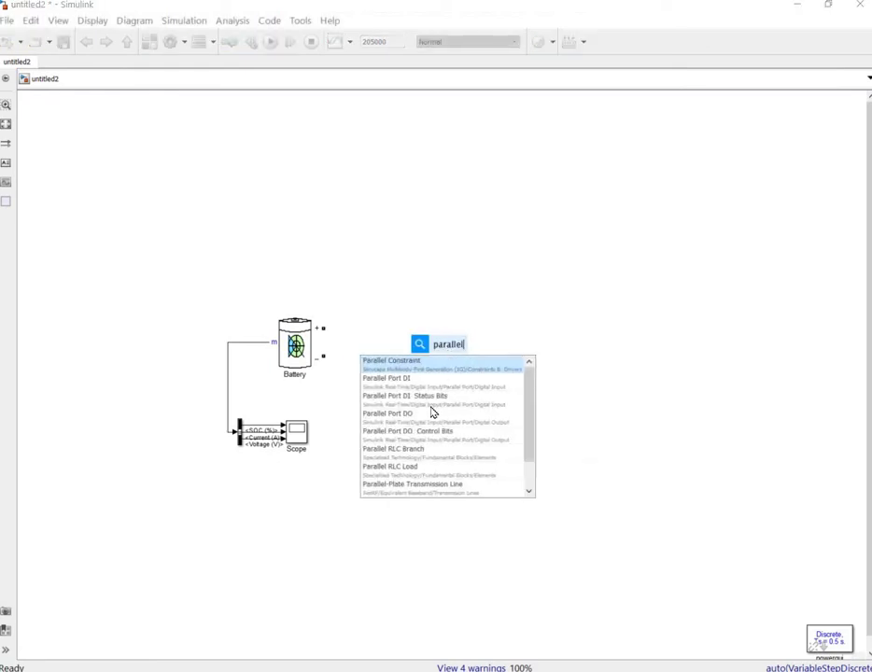
left_click(457, 452)
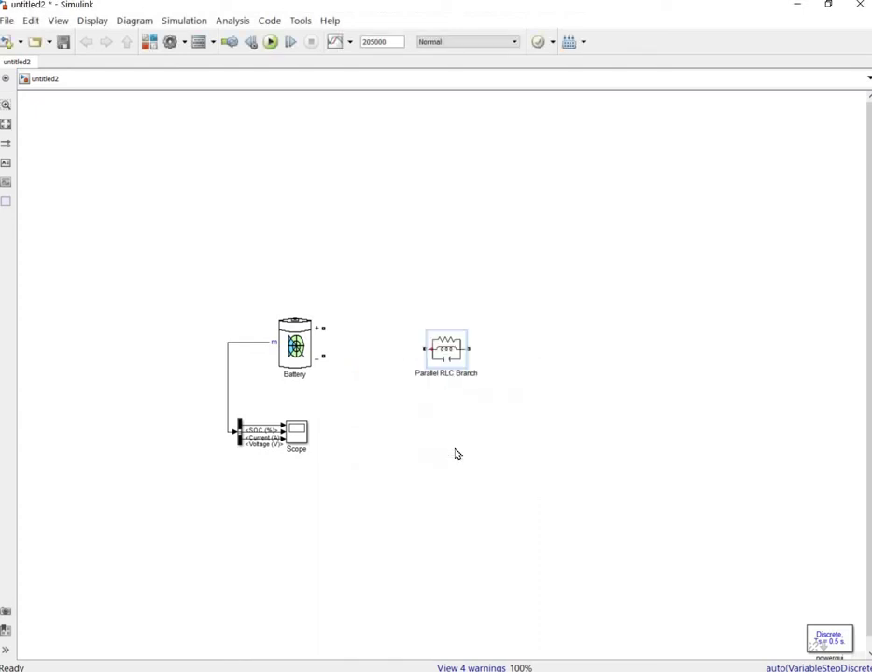
double_click(446, 357)
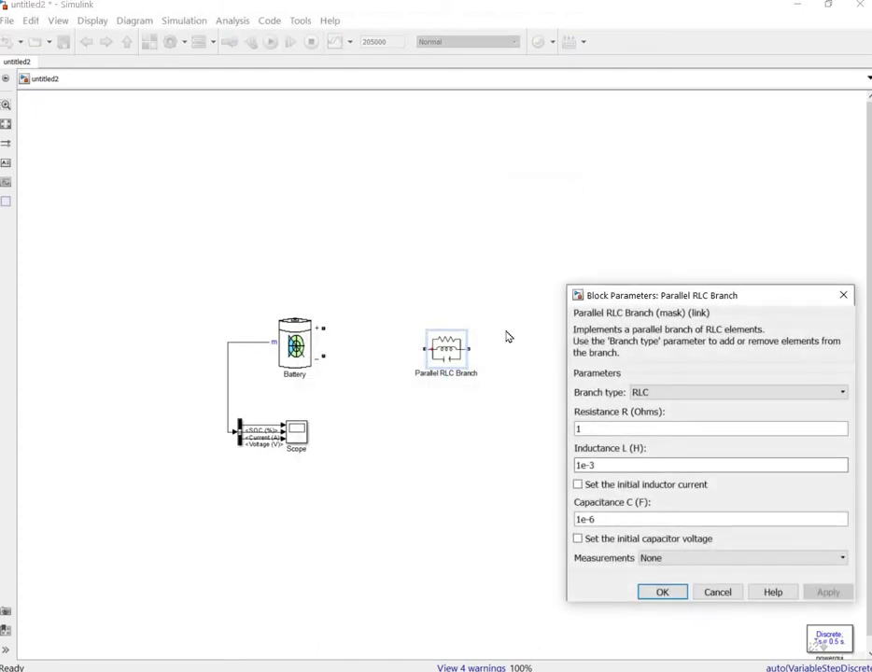
left_click_drag(620, 295, 547, 198)
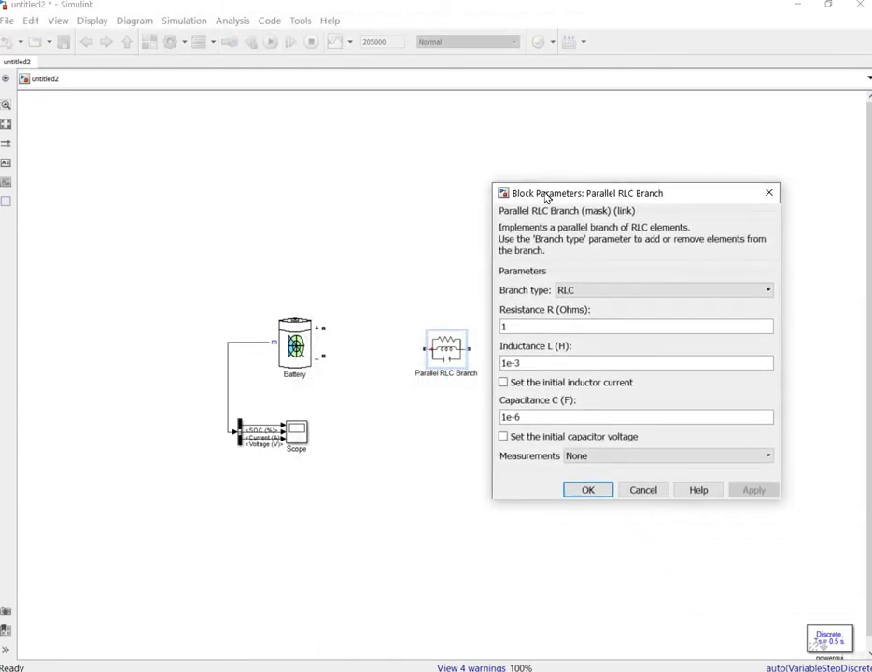
left_click(594, 292)
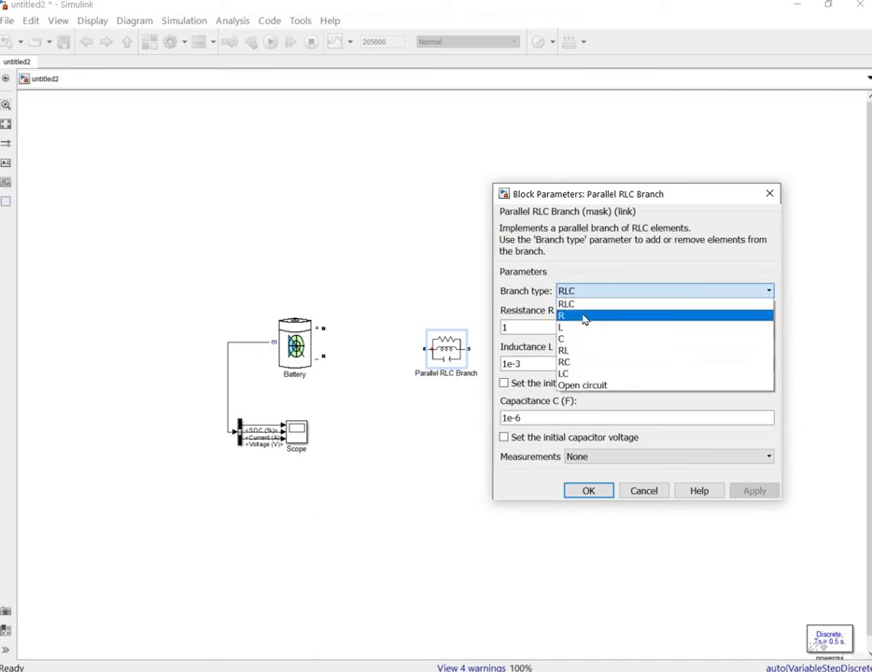
left_click(584, 317)
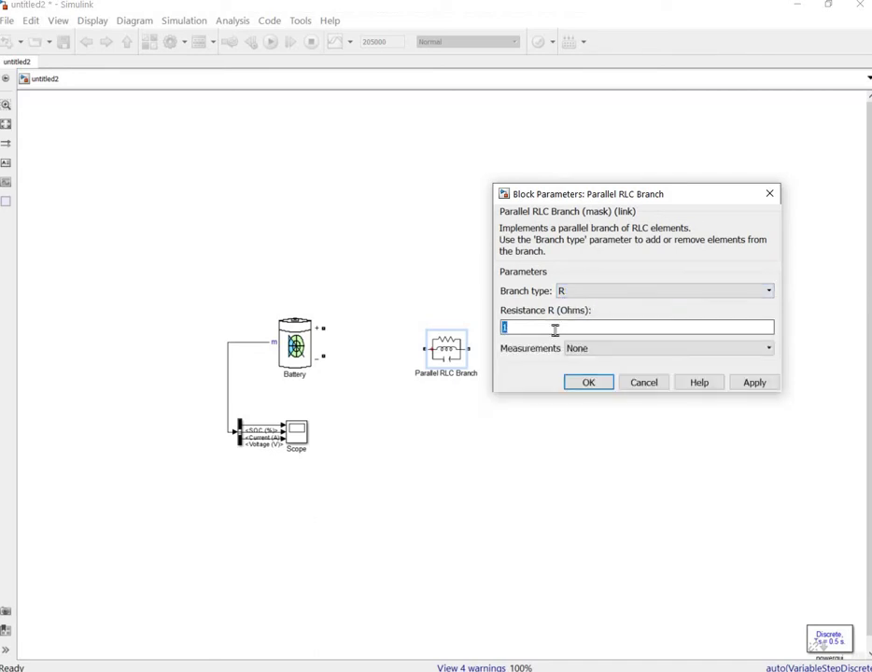
type("100")
key("Return")
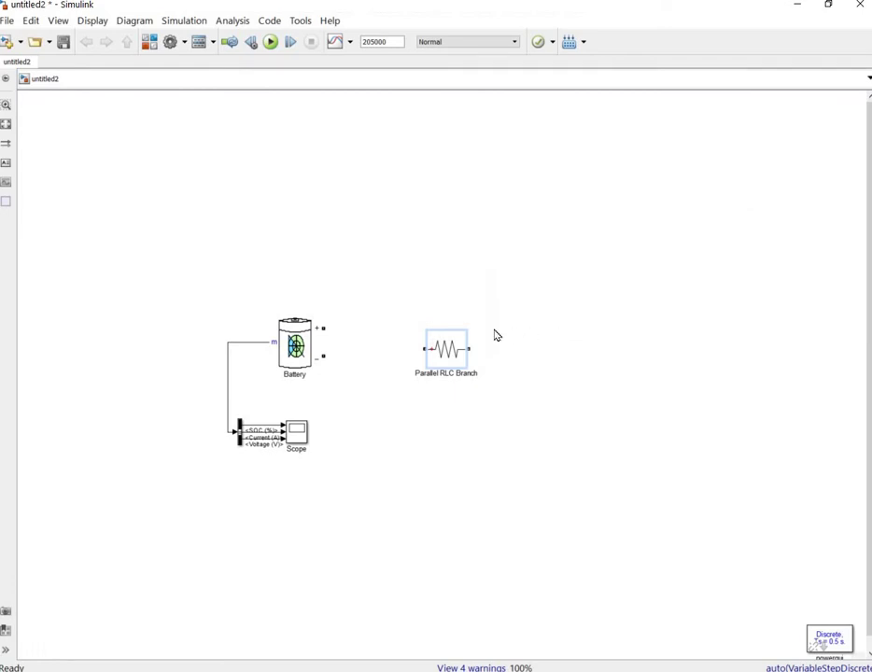
left_click_drag(444, 350, 417, 330)
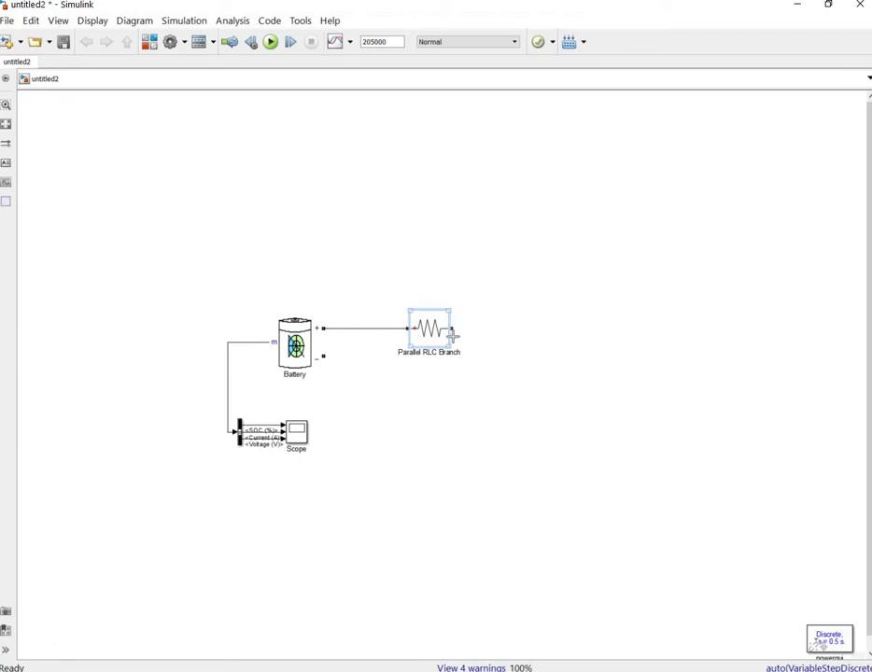
left_click_drag(452, 329, 324, 358)
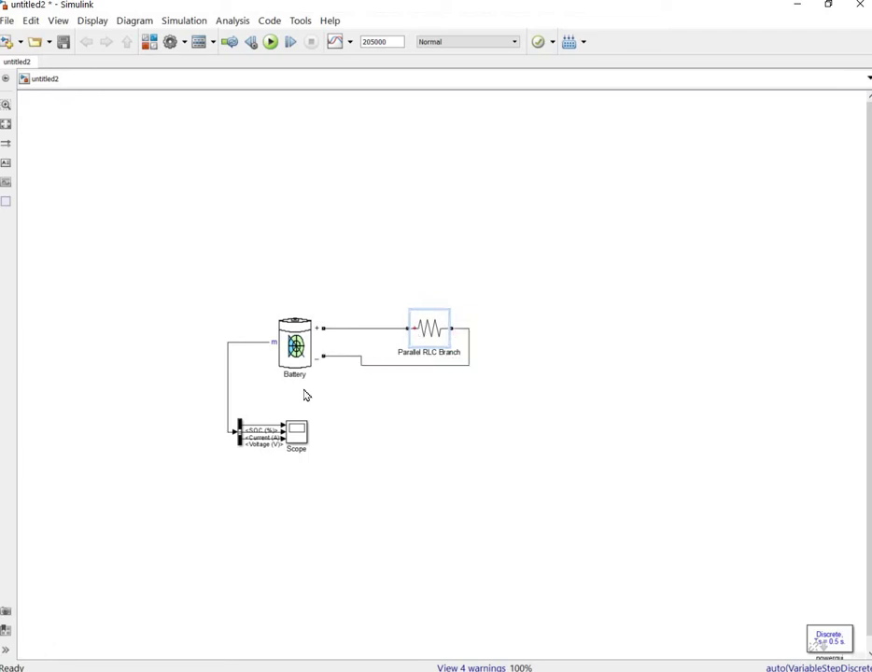
Open the Scope, run the simulation and scale the Y-axis limits to fit the traces
double_click(295, 433)
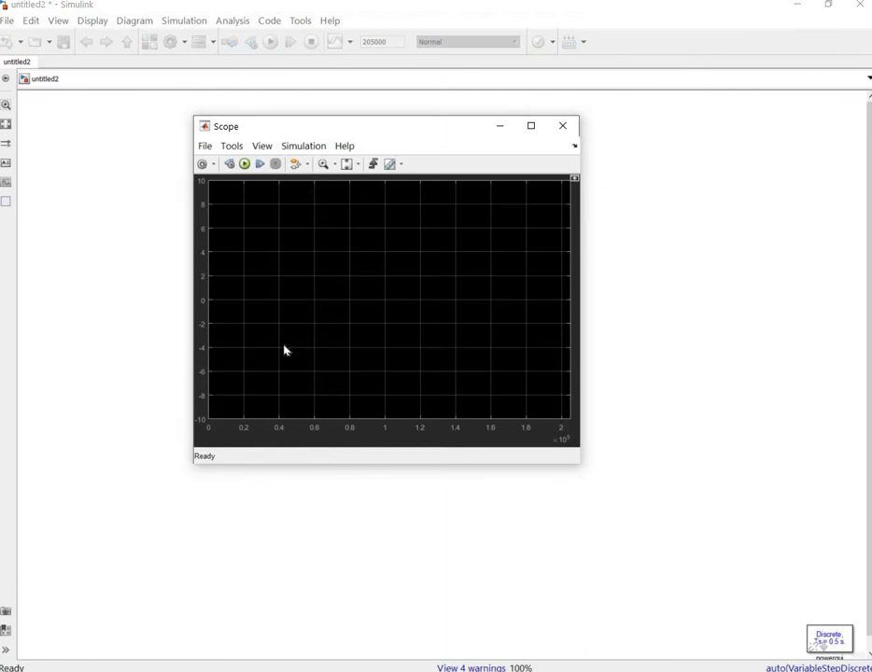
left_click(242, 170)
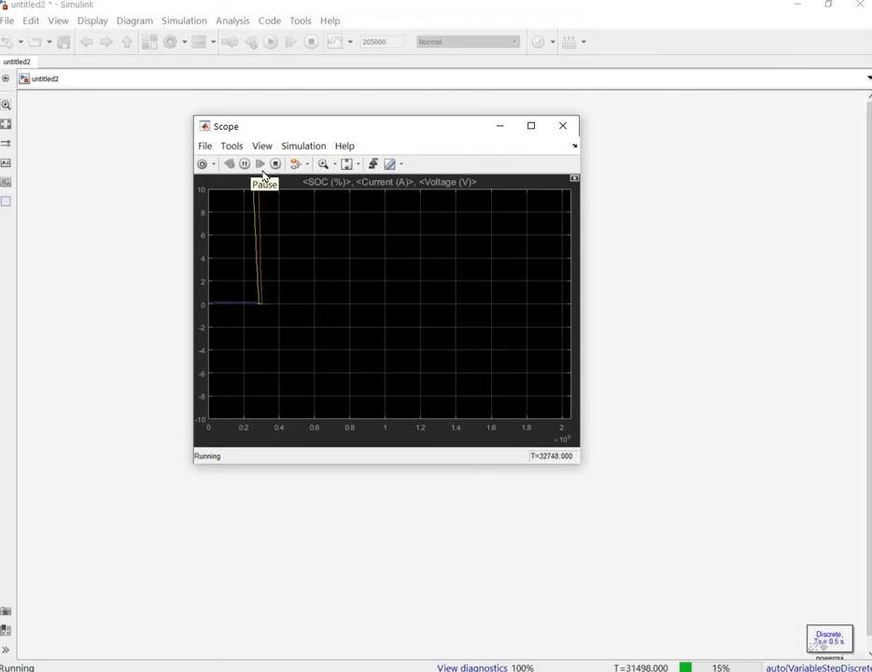
left_click(349, 165)
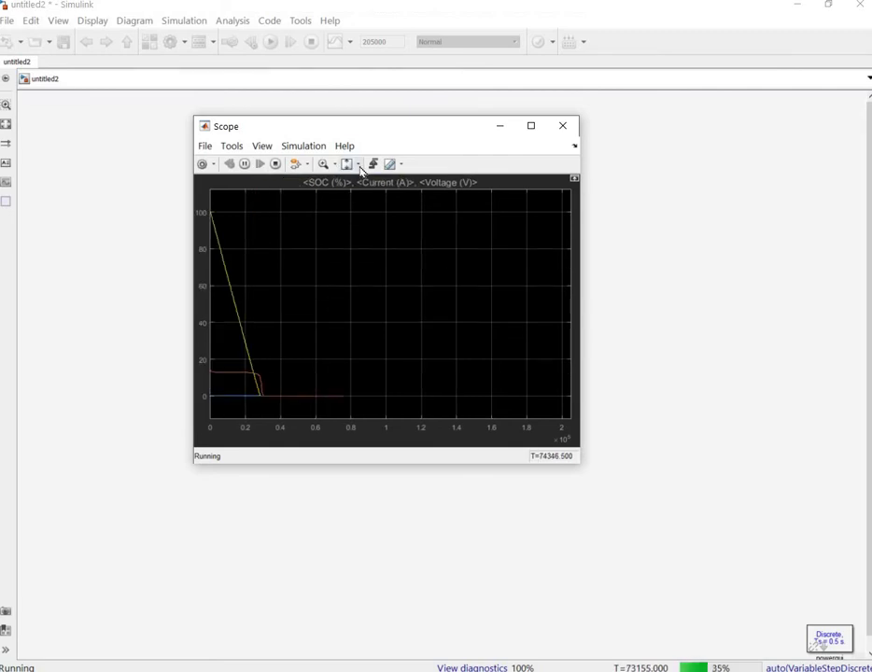
Switch the Scope to a 3x1 stacked plot layout and reposition its window
left_click(261, 146)
left_click(276, 167)
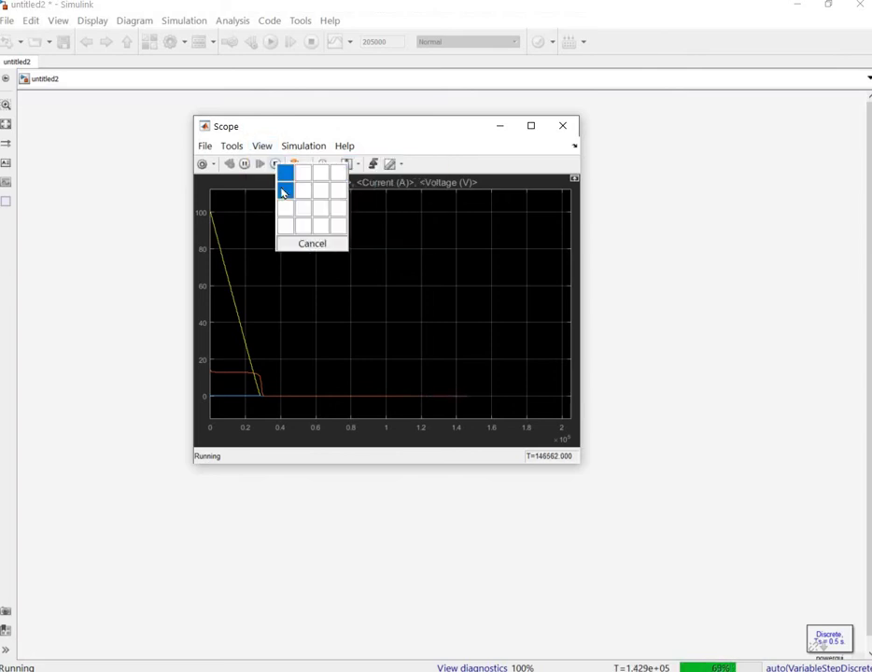
left_click(285, 207)
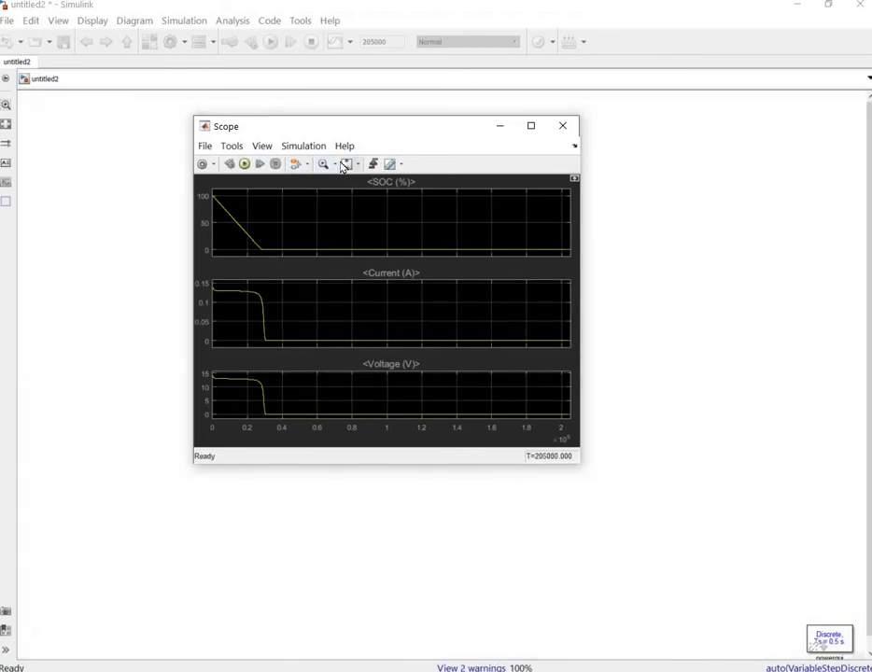
left_click_drag(252, 120, 537, 426)
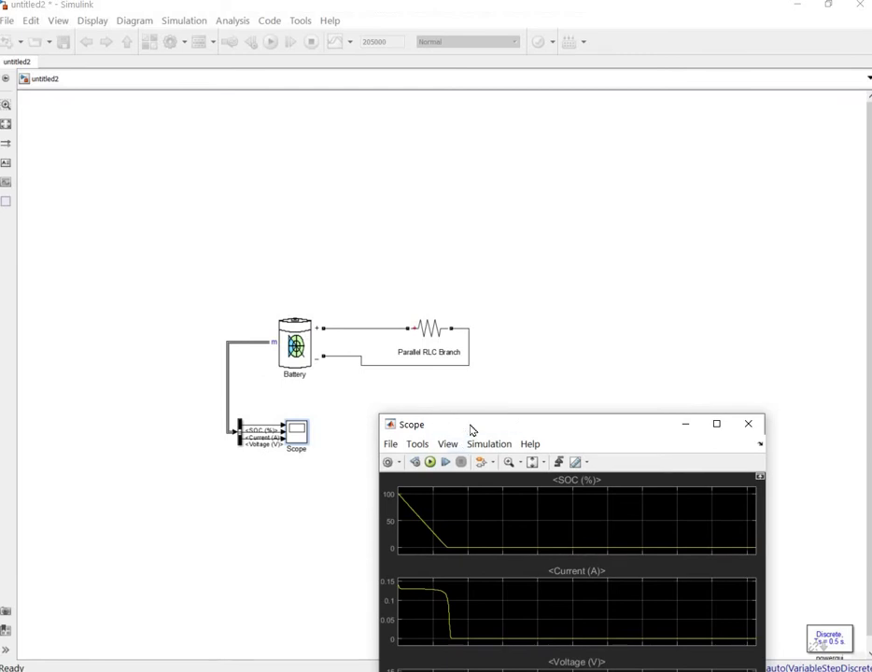
left_click_drag(470, 428, 328, 176)
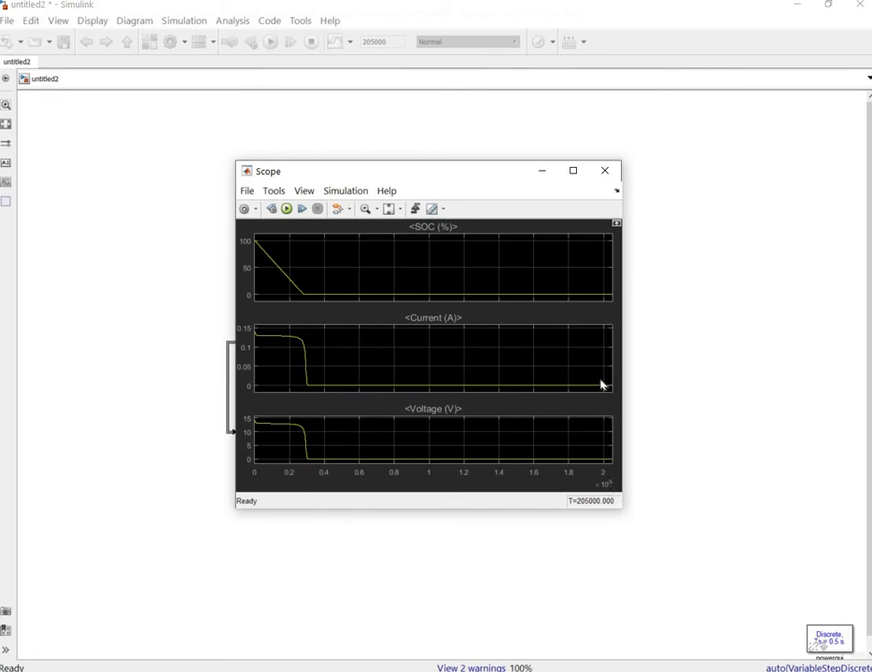
Close the Scope window and clear the block selection
left_click(604, 174)
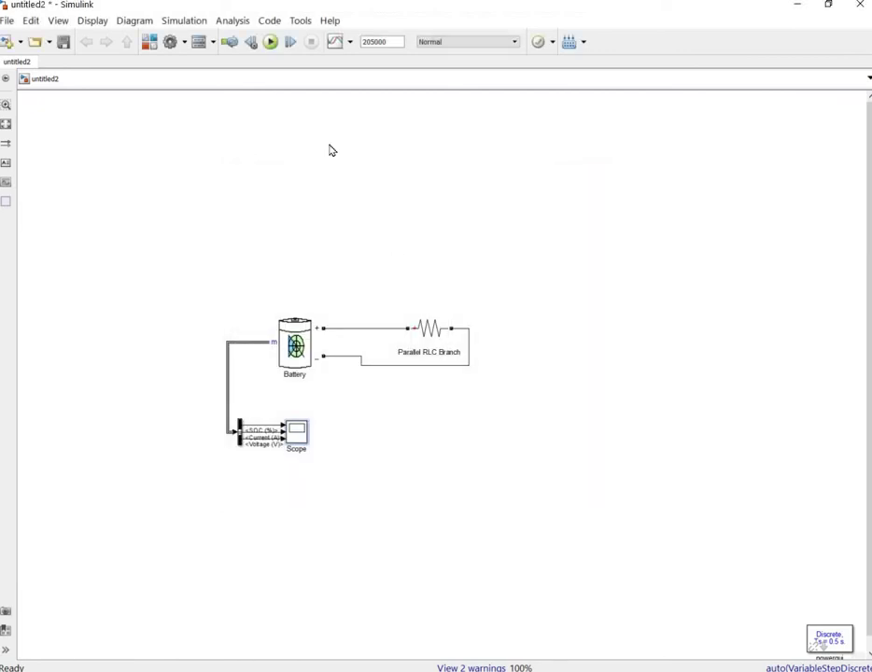
left_click(415, 327)
left_click(346, 251)
Insert an Ideal Switch with snubber resistance inf and the measurement port disabled
type("idea")
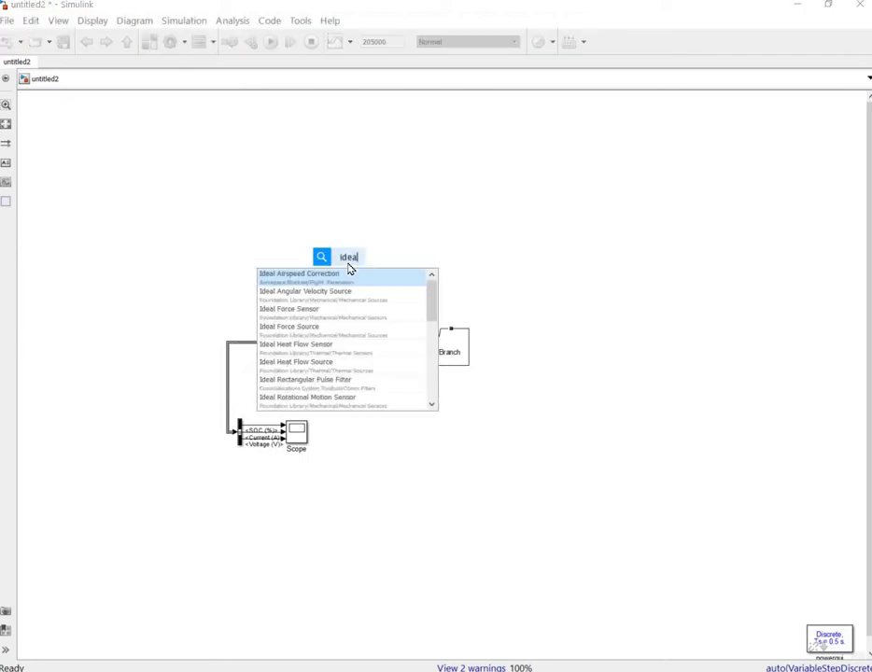
type("l swi")
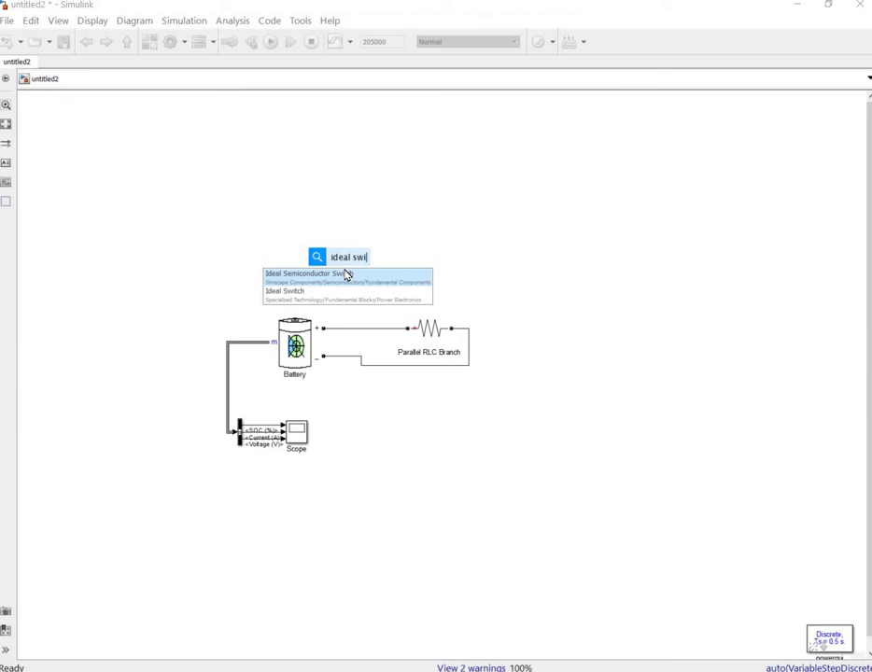
left_click(340, 296)
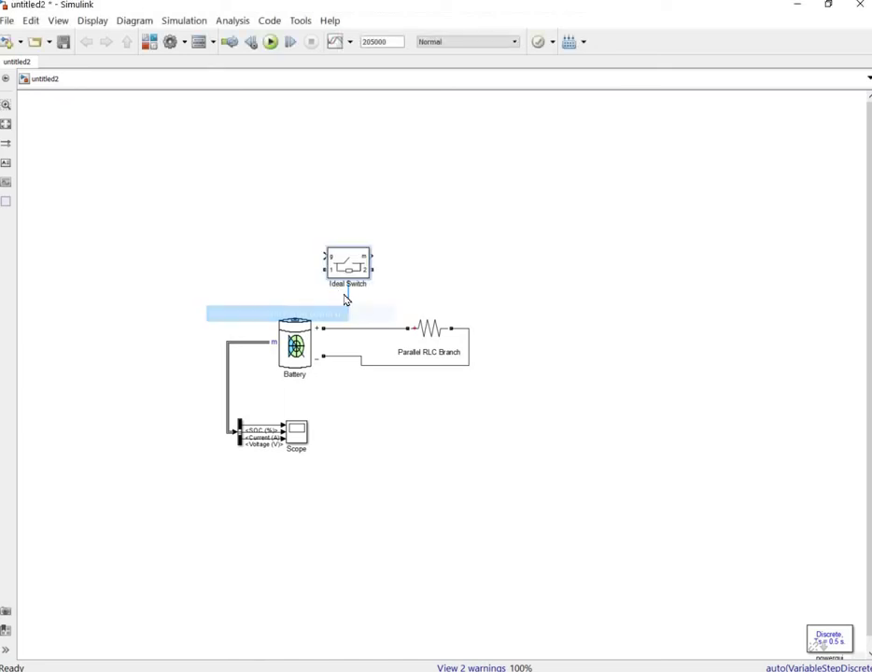
double_click(351, 263)
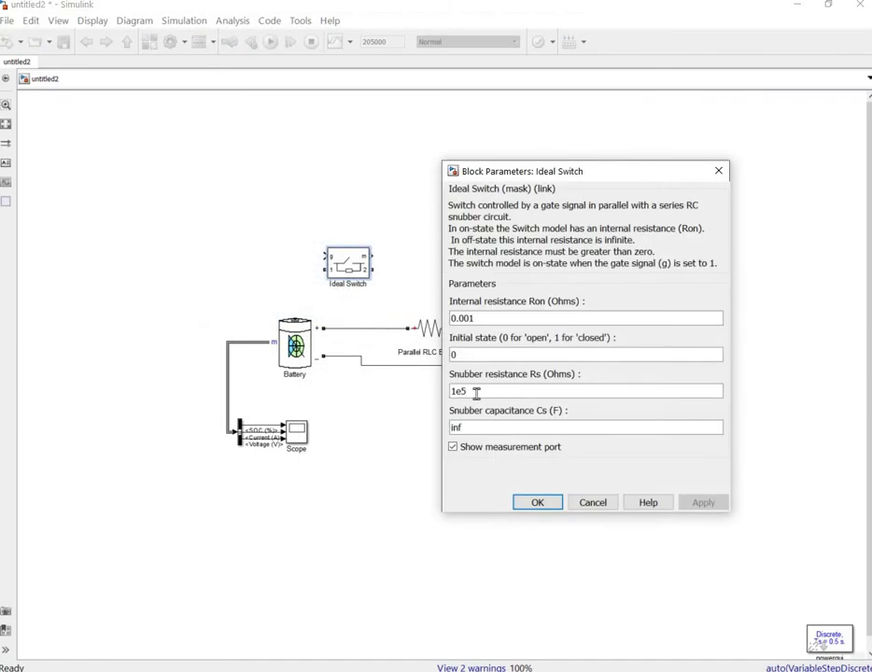
left_click_drag(484, 392, 405, 395)
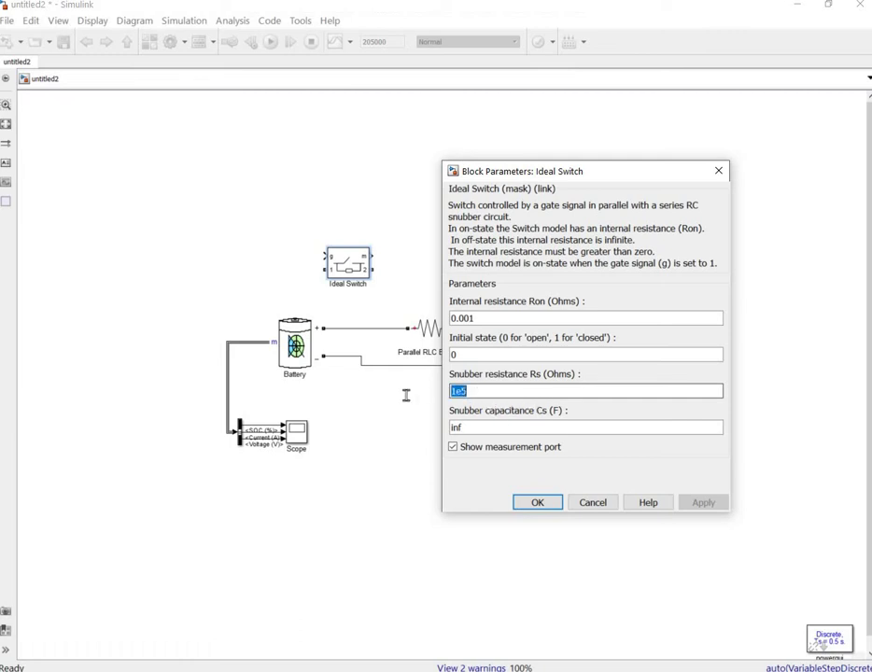
left_click(502, 394)
double_click(523, 394)
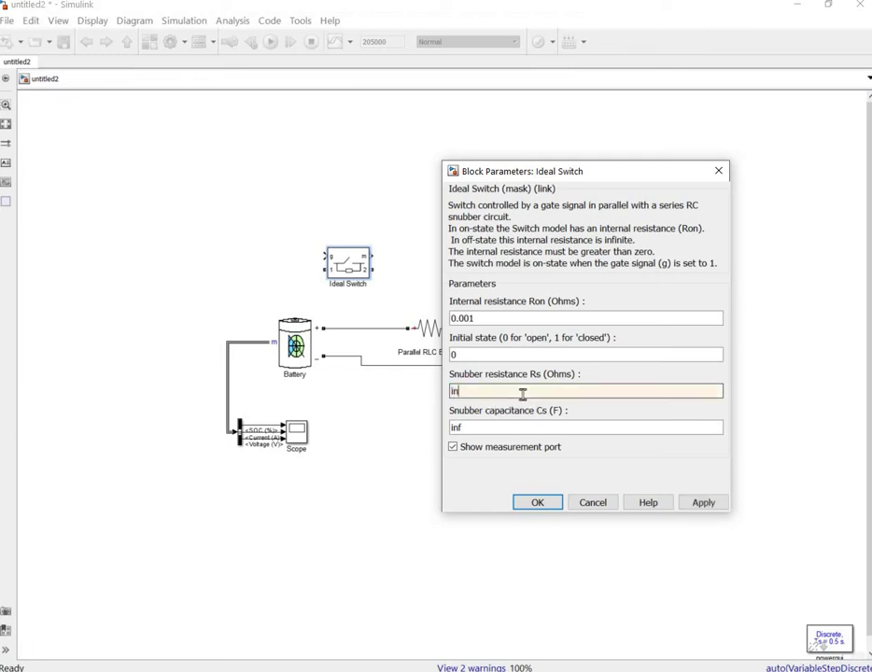
left_click(518, 450)
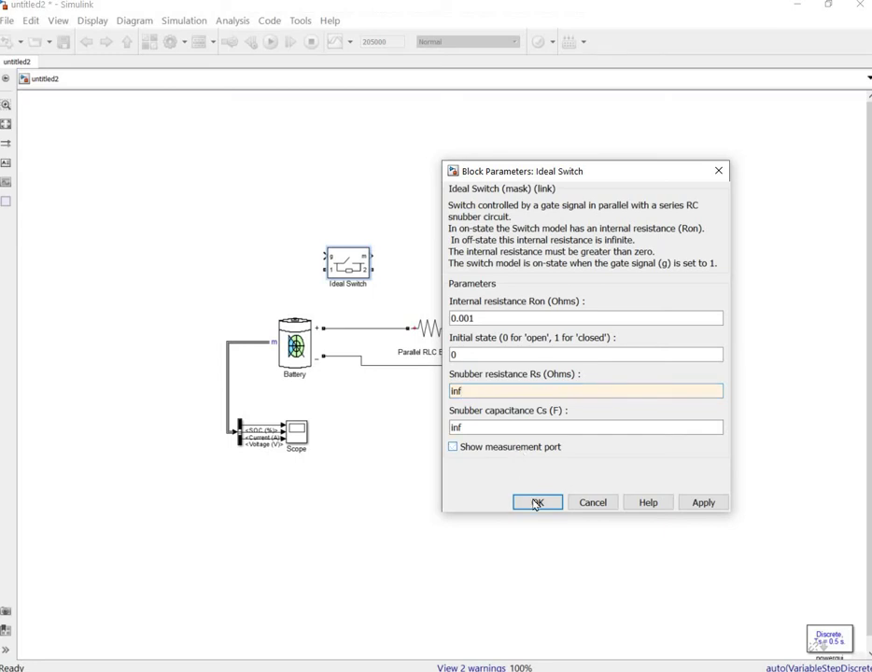
left_click(537, 502)
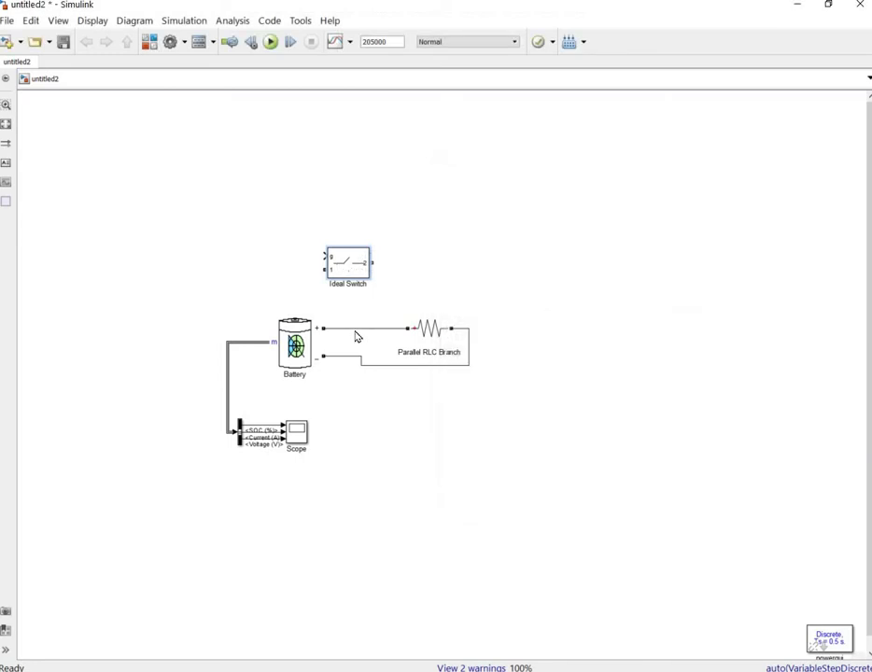
Replace the battery-to-resistor wire by placing the Ideal Switch between them and wiring its output to the resistor
left_click(355, 333)
key("Delete")
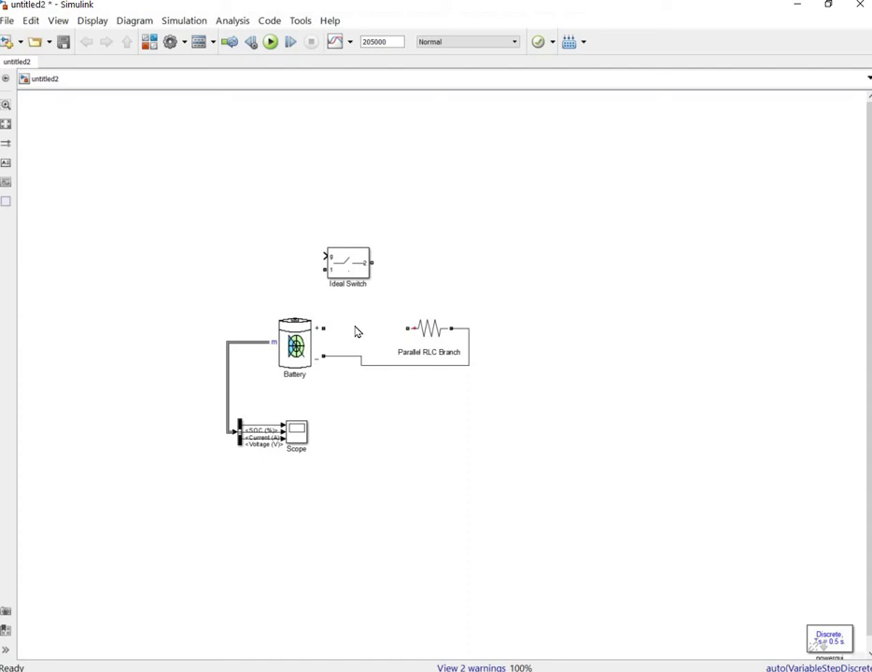
mouse_move(348, 284)
left_mouse_down()
mouse_move(365, 317)
mouse_move(323, 327)
left_mouse_up()
left_click_drag(393, 296, 407, 330)
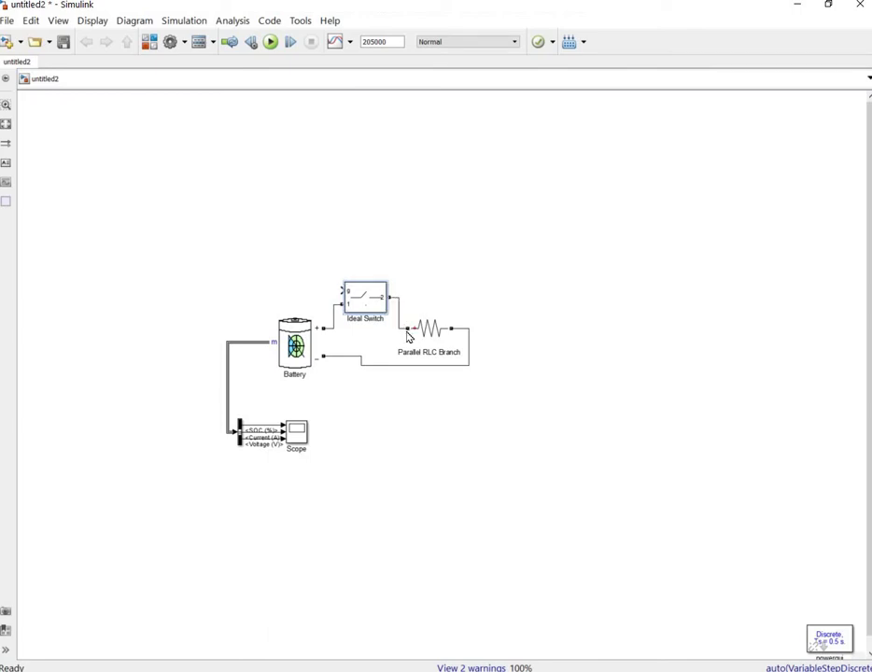
Add a Pulse Generator wired to the switch gate, with Period changed from 10 to 1 s
double_click(252, 238)
type("puls")
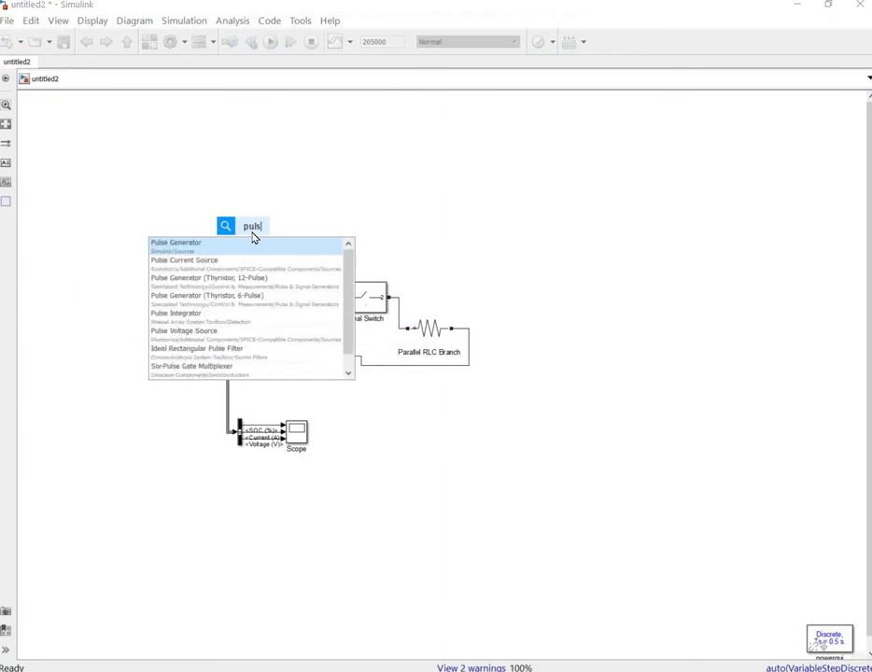
left_click(235, 242)
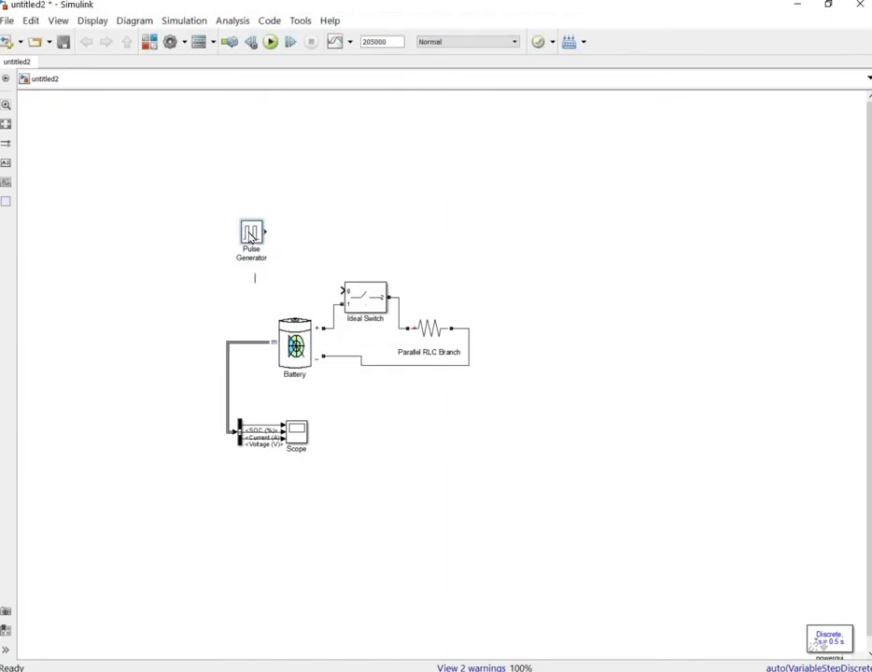
mouse_move(253, 235)
left_mouse_down()
mouse_move(250, 276)
mouse_move(341, 292)
left_mouse_up()
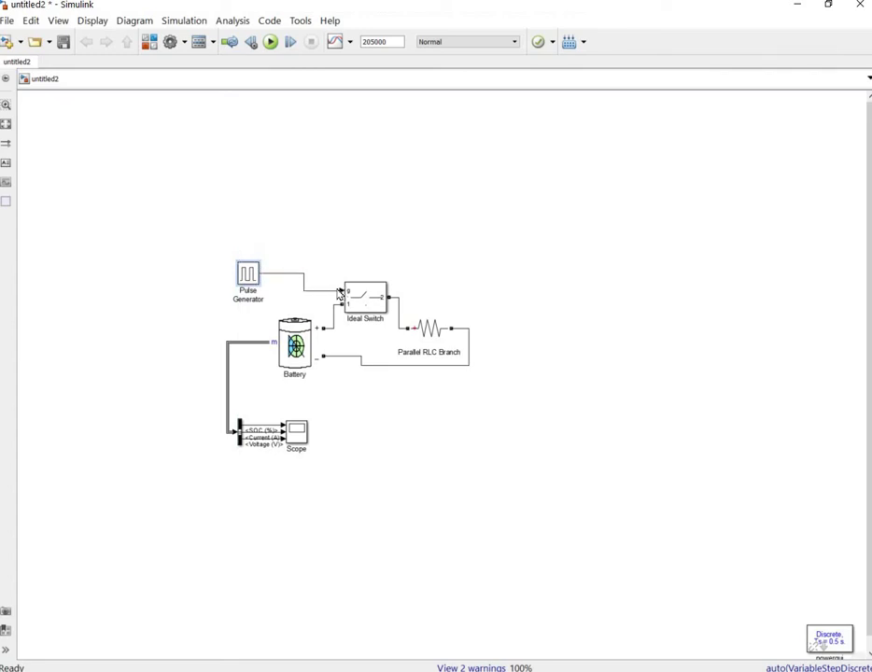
double_click(250, 276)
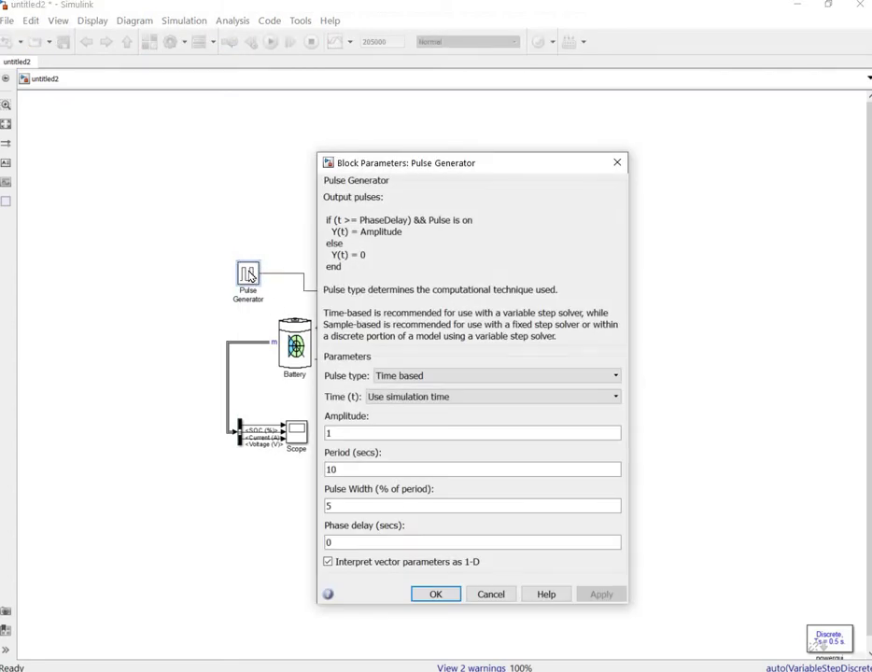
left_click_drag(368, 468, 327, 471)
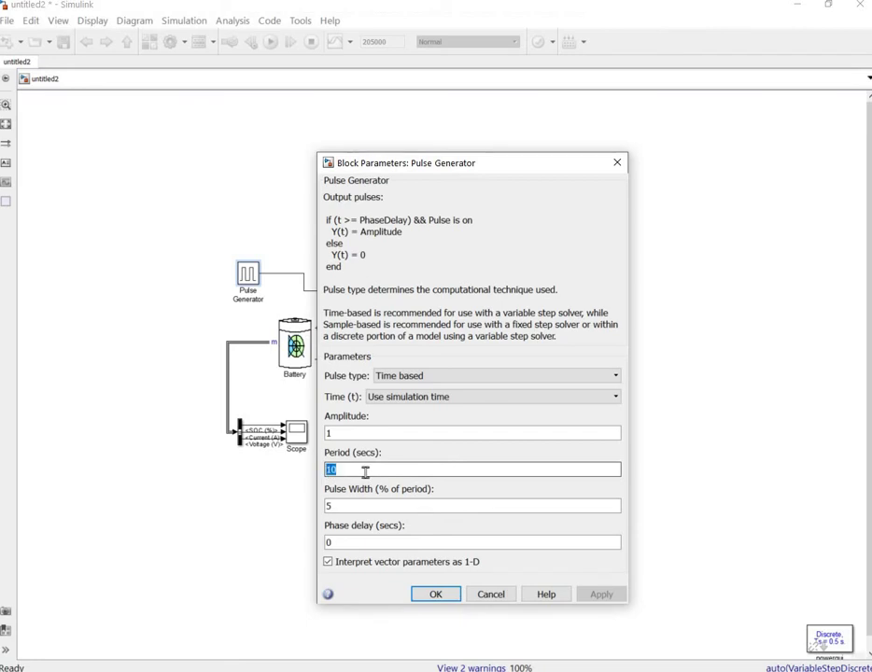
type("1")
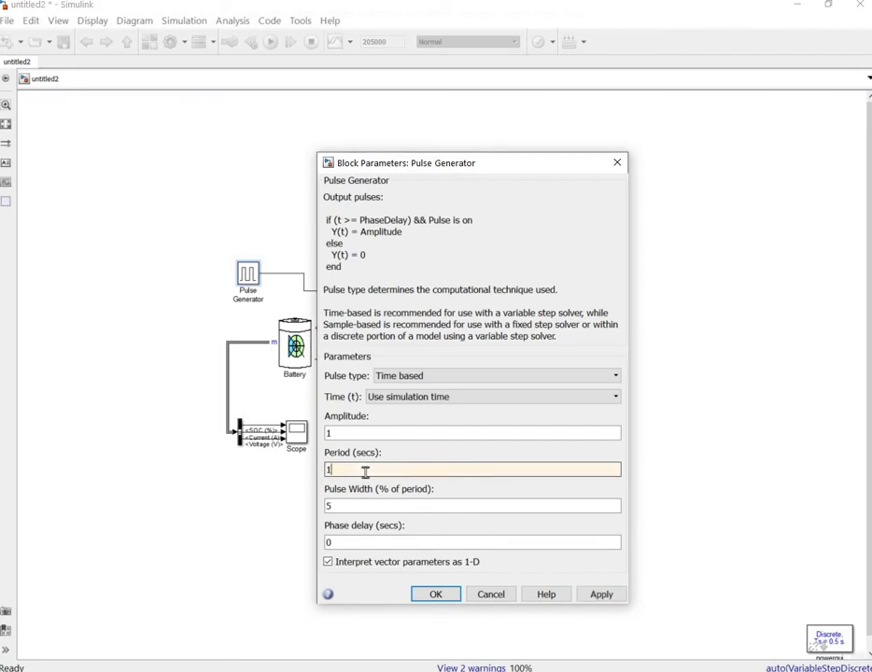
key("Return")
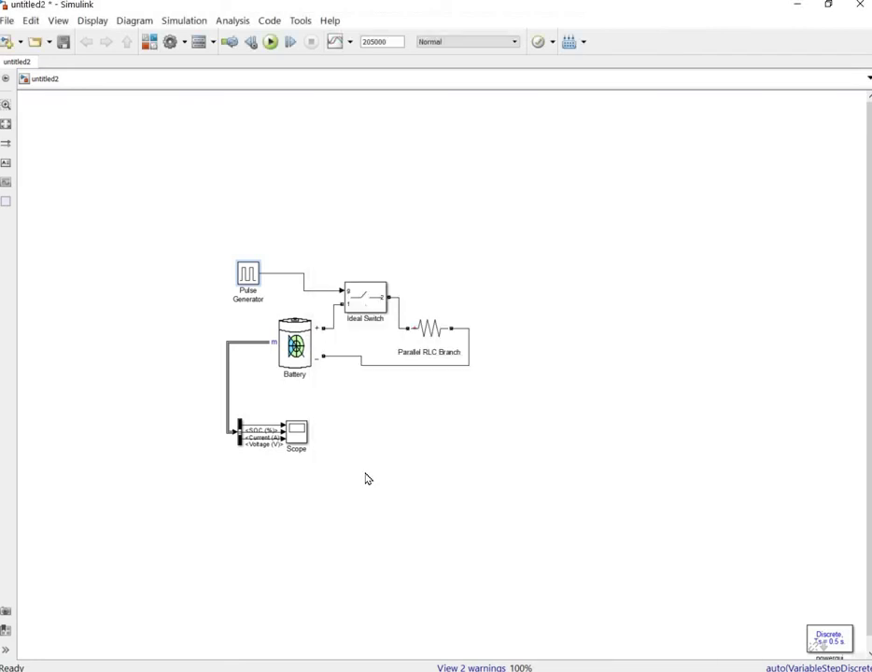
Open the Scope and run the pulse-switched simulation, stopping it around T=100334 s
double_click(304, 429)
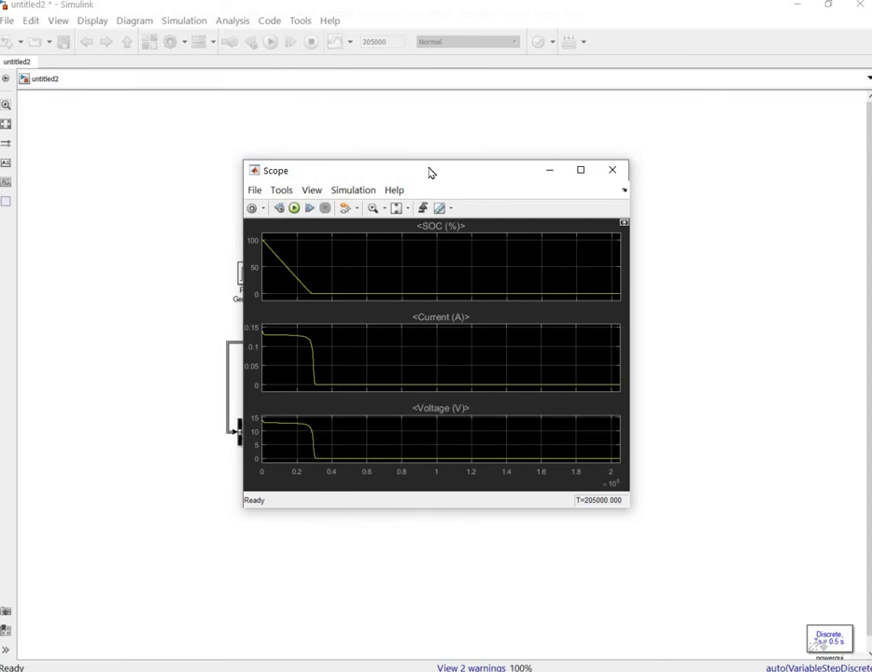
left_click_drag(429, 171, 574, 228)
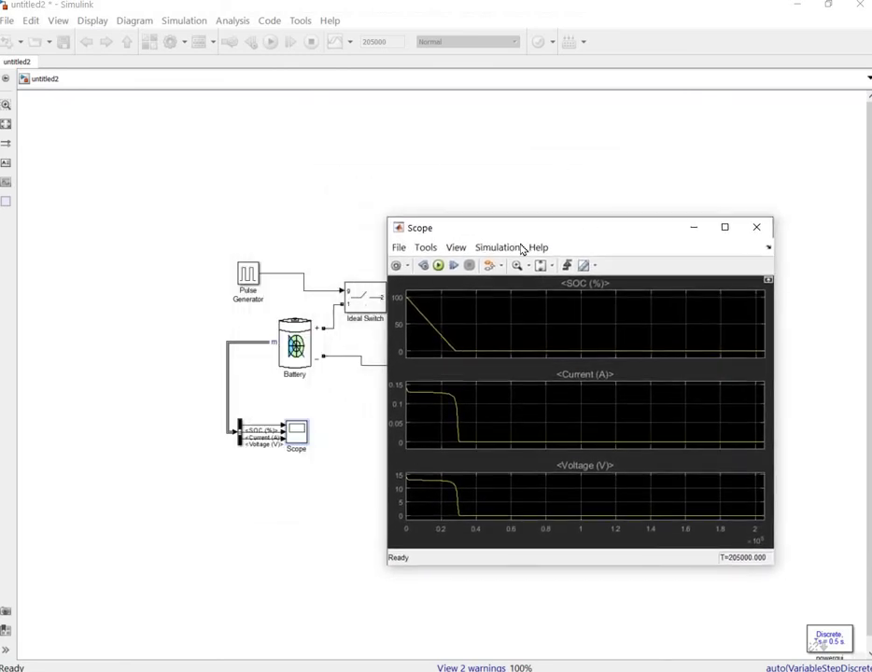
left_click(438, 266)
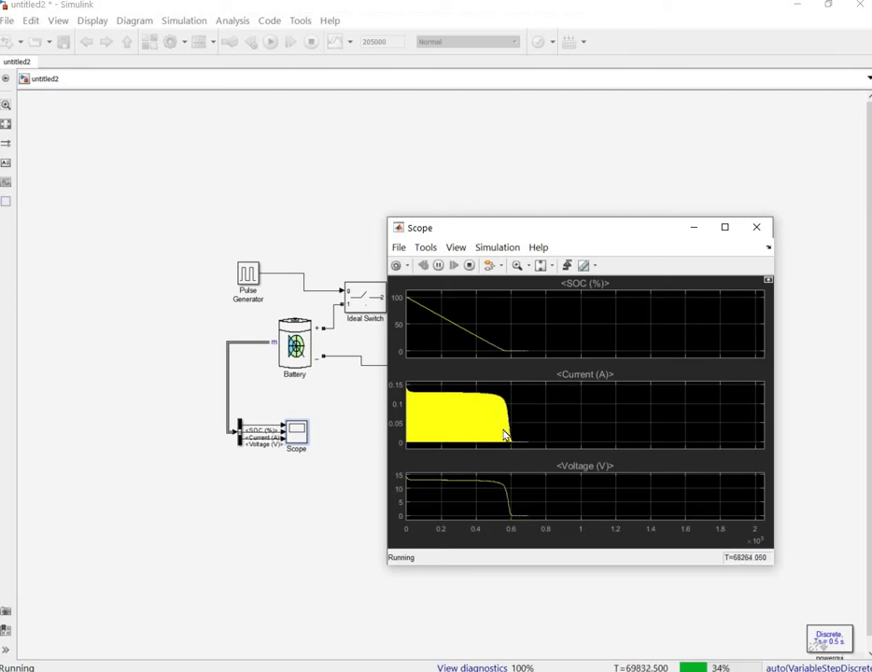
left_click(468, 265)
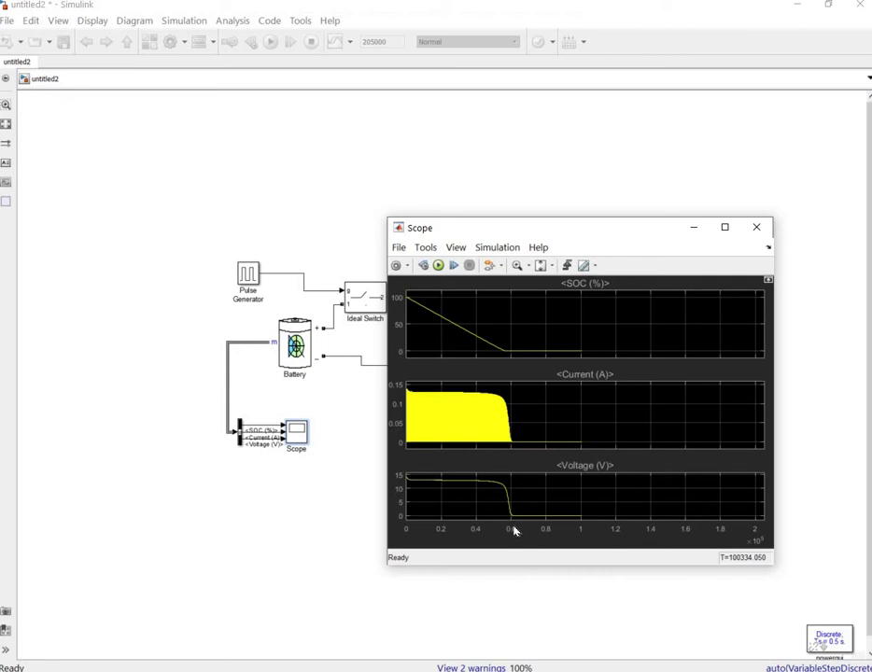
Zoom into the Current plot until individual pulses show, then scale X-axis limits to the full run
left_click(516, 266)
left_click_drag(464, 383, 461, 447)
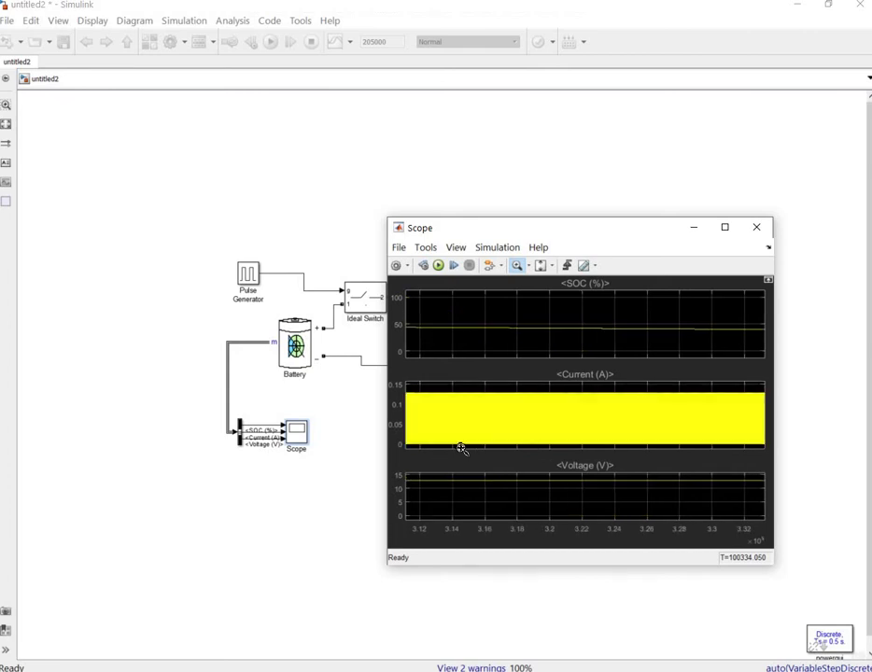
left_click_drag(497, 387, 483, 448)
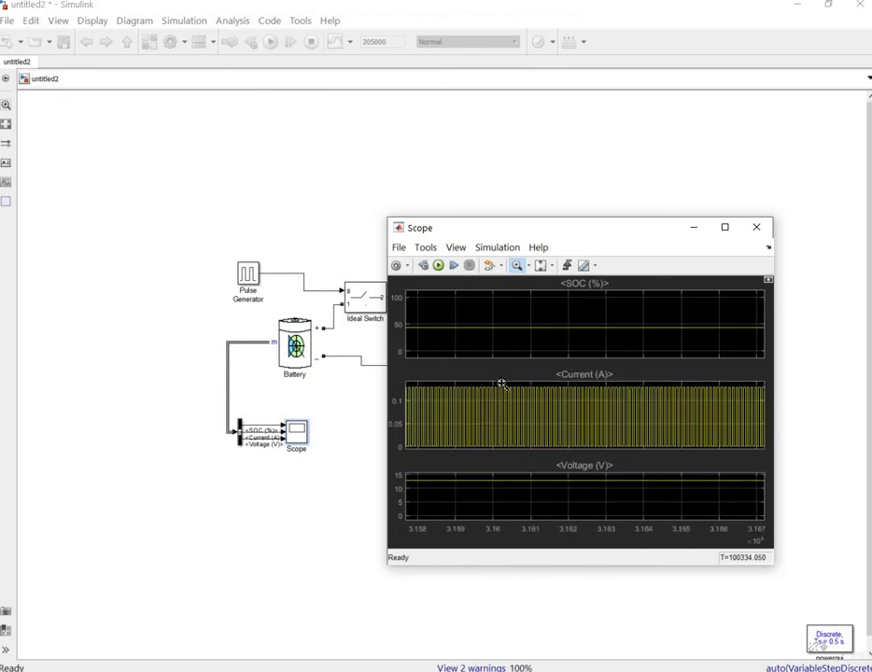
left_click_drag(502, 384, 487, 451)
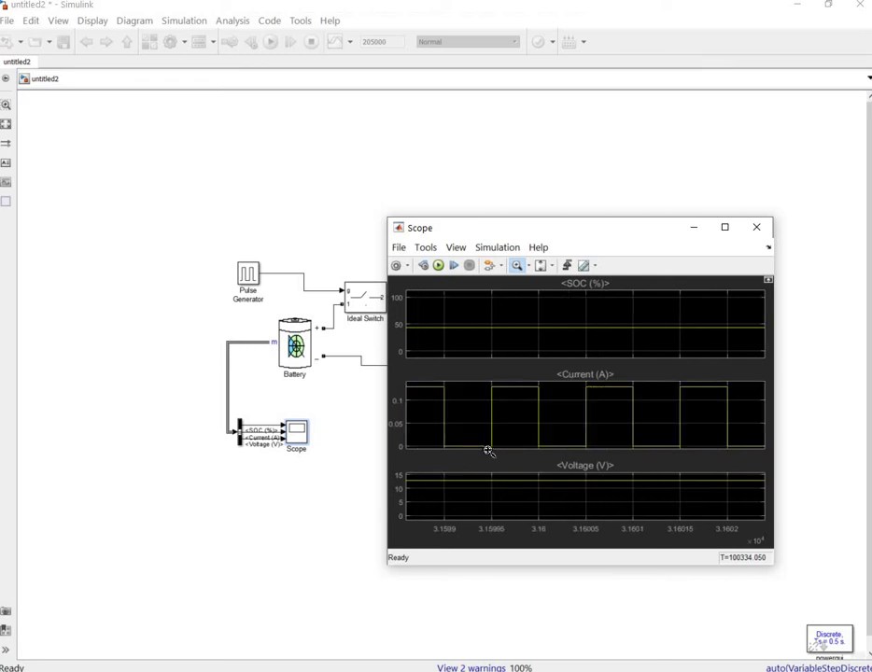
left_click(551, 267)
left_click(543, 298)
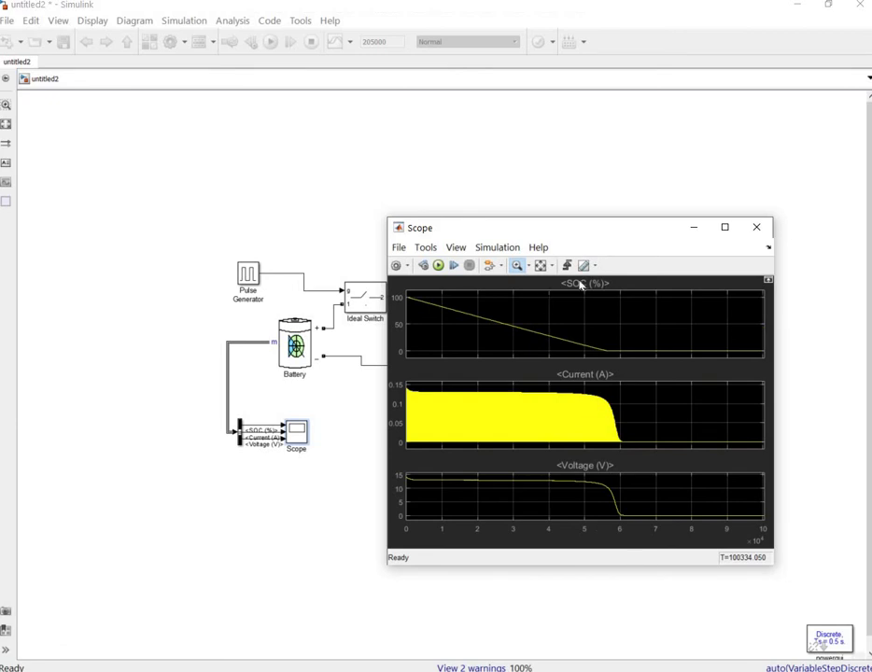
Change the Pulse Generator period from 1 to 2 s
left_click(756, 226)
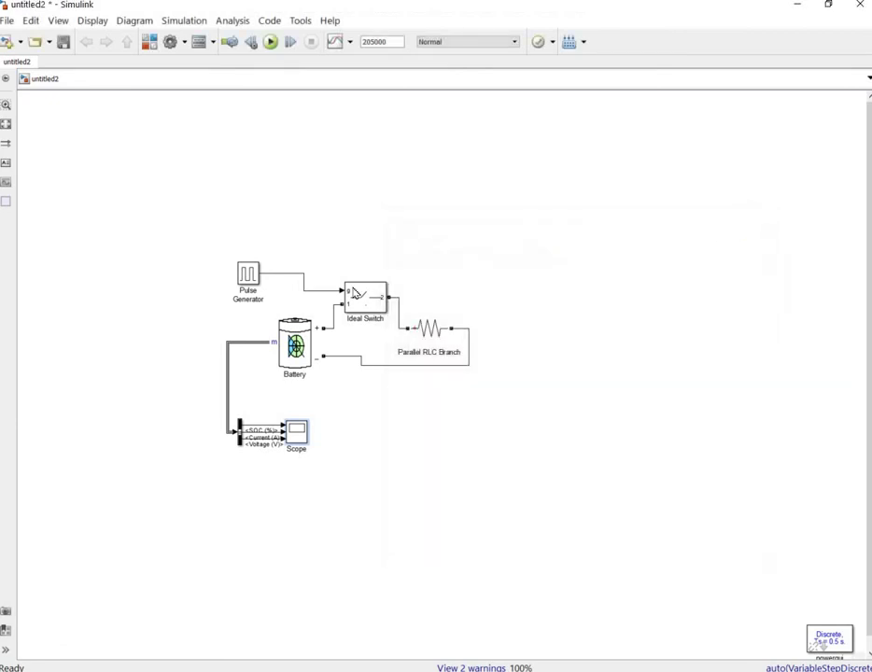
double_click(250, 276)
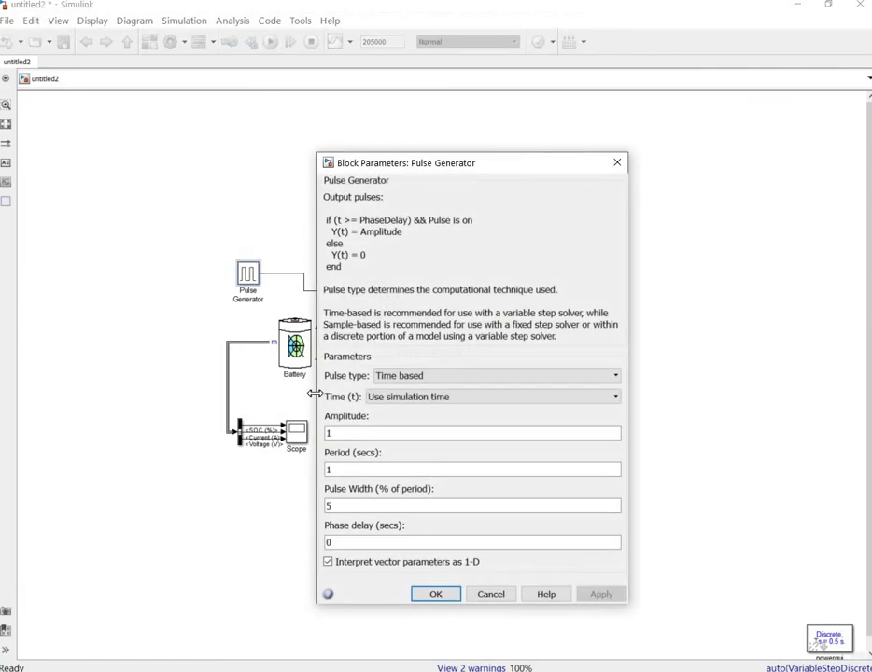
double_click(345, 468)
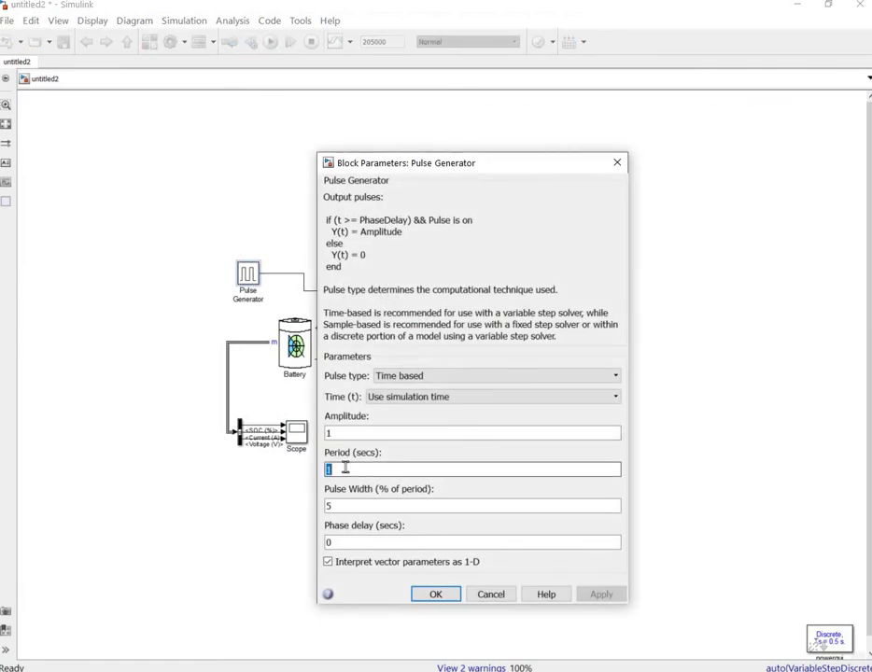
type("2")
key("Return")
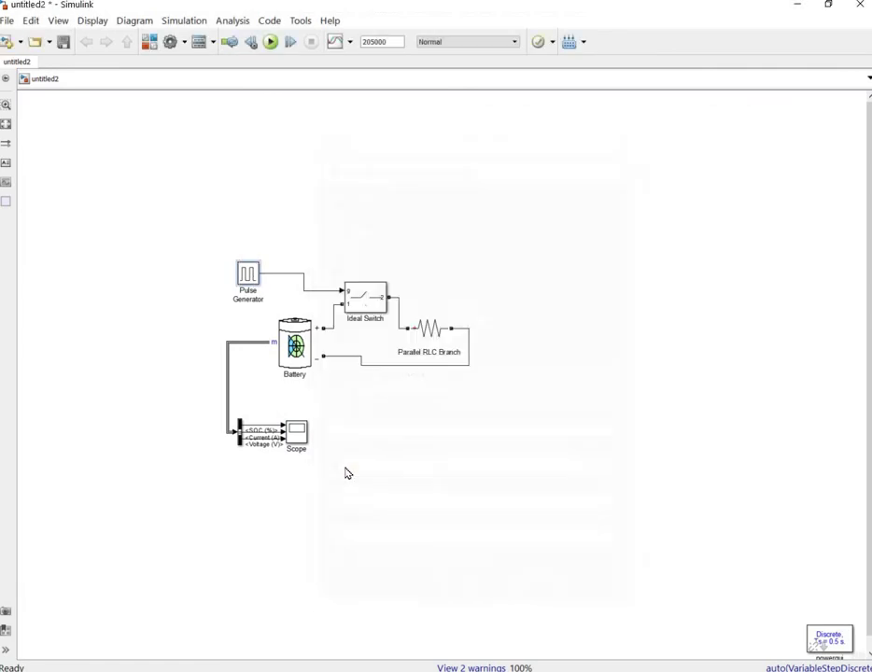
Rerun the simulation and place the Scope beside the diagram to see SOC last until about 1.2×10⁵ s
double_click(293, 437)
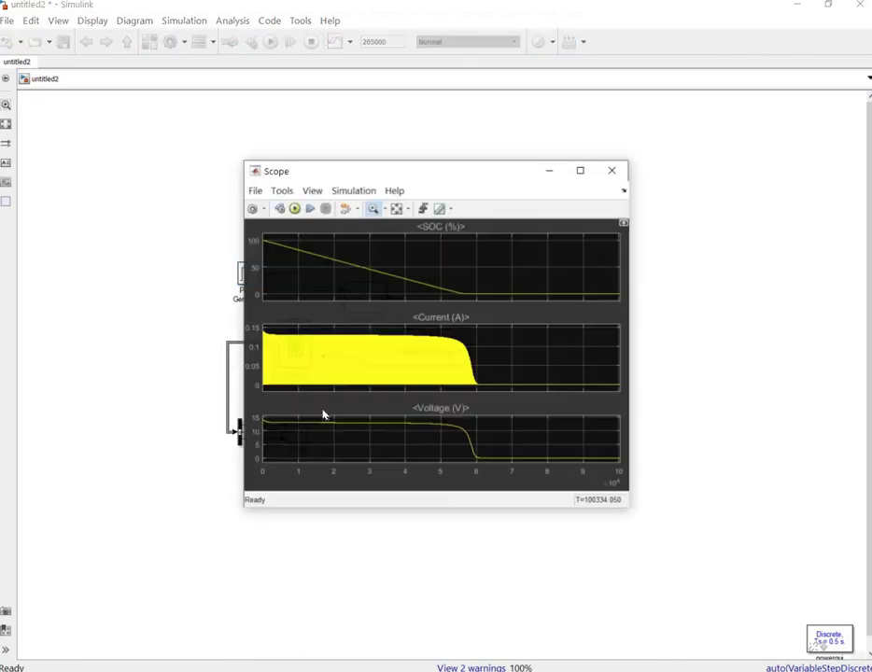
left_click(294, 208)
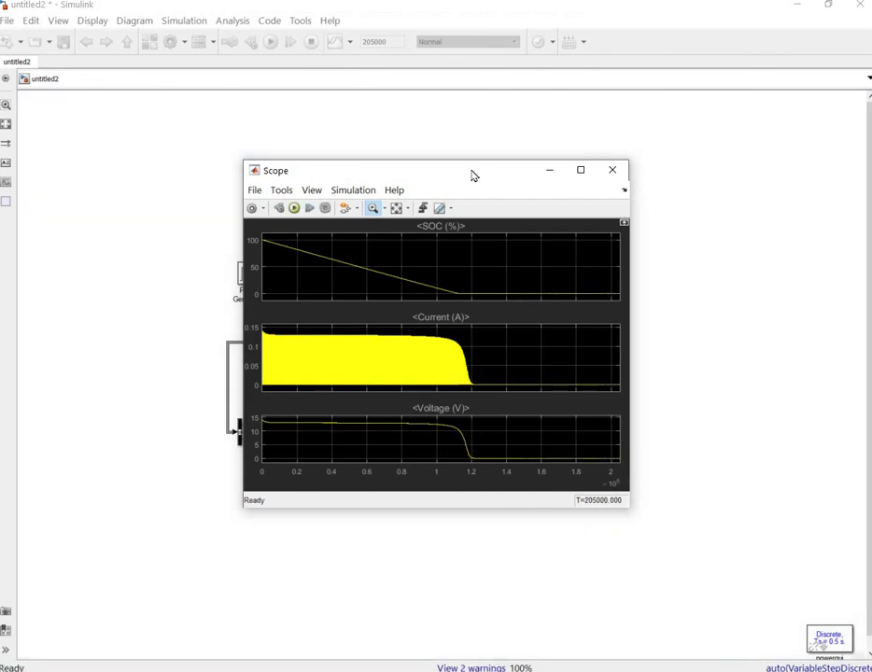
left_click_drag(473, 176, 709, 261)
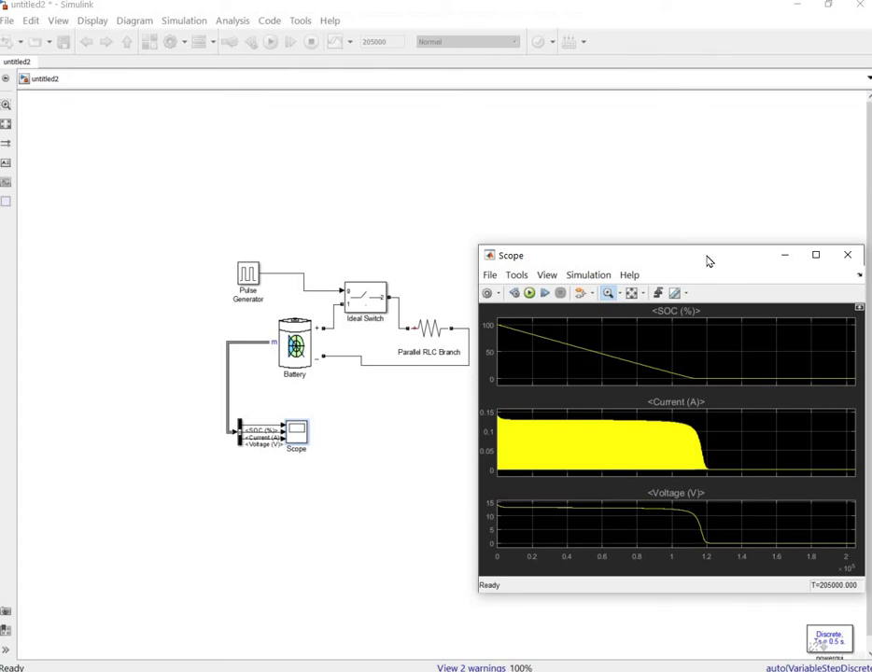
Zoom the Current plot in two stages to 4.856–4.861×10⁴ s, revealing individual ~0.13 A pulses
left_click_drag(708, 261, 708, 222)
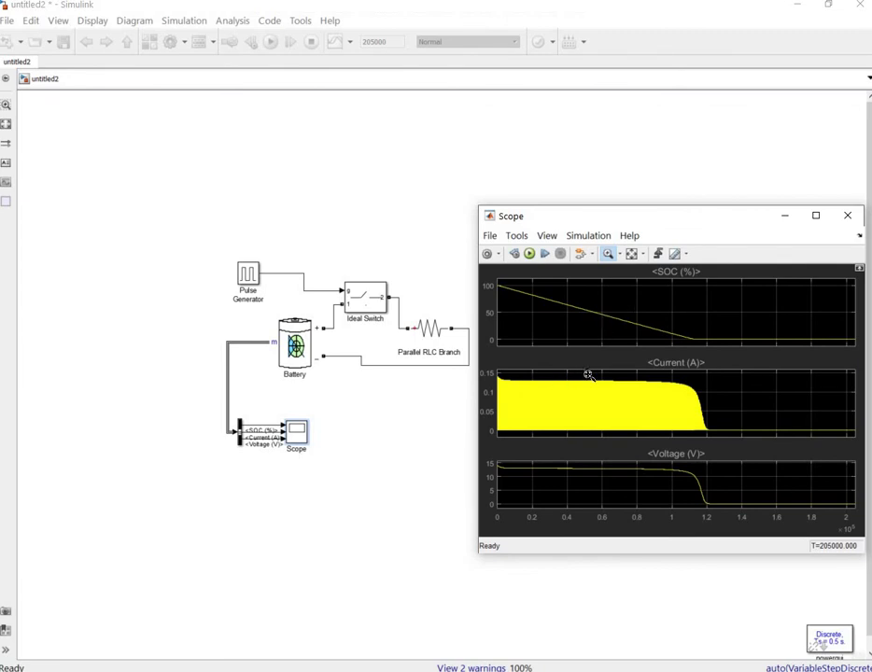
mouse_move(585, 424)
left_mouse_down()
mouse_move(565, 438)
mouse_move(579, 436)
left_mouse_up()
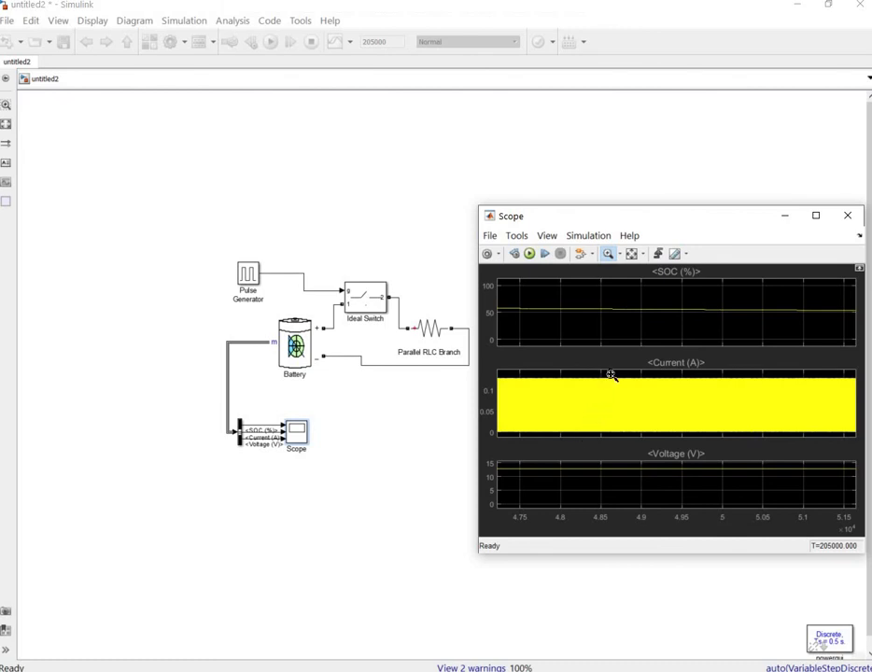
left_click_drag(611, 374, 612, 438)
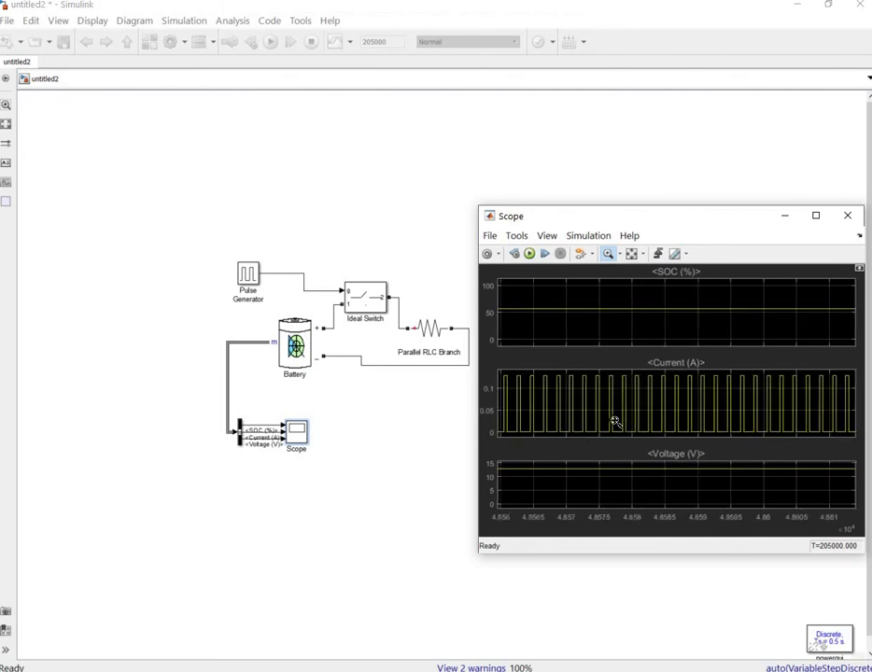
Maximize the Scope window to full screen to inspect the ~0.13 A current pulses
left_click(816, 217)
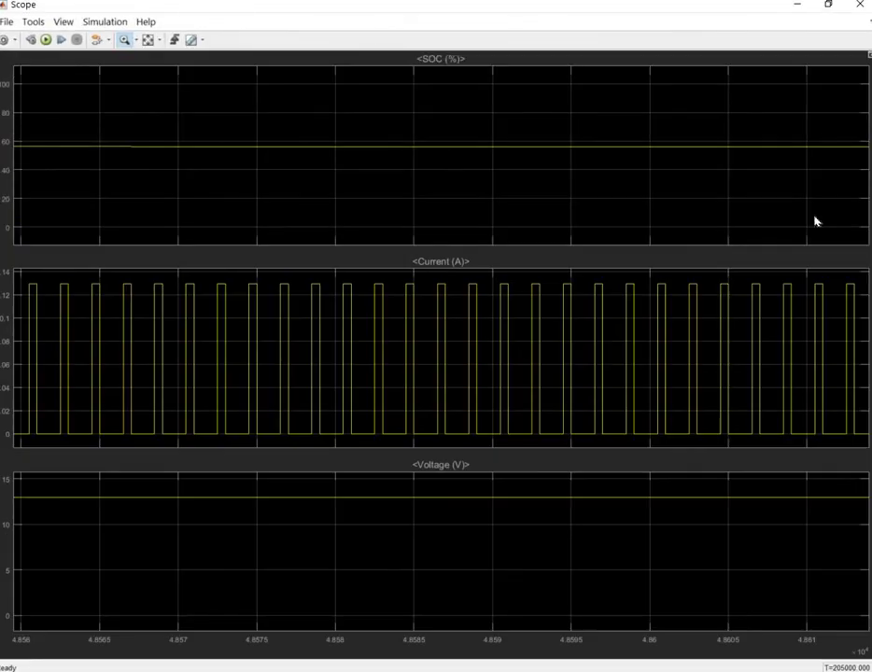